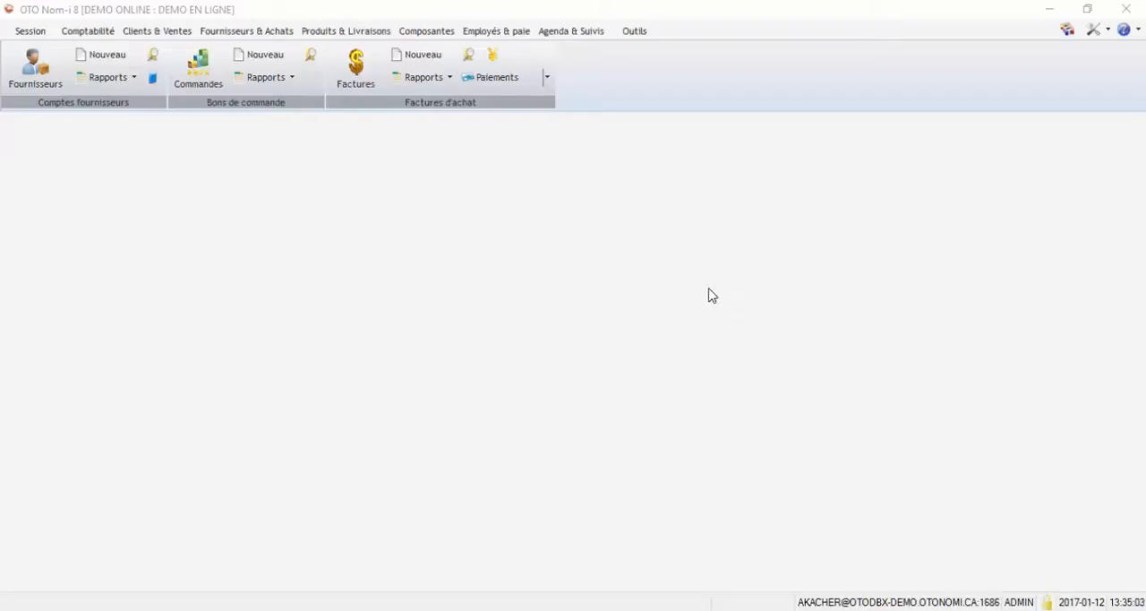
- Open the purchase invoice list and create a new purchase invoice
{"action": "left_click", "coordinate": [356, 72]}
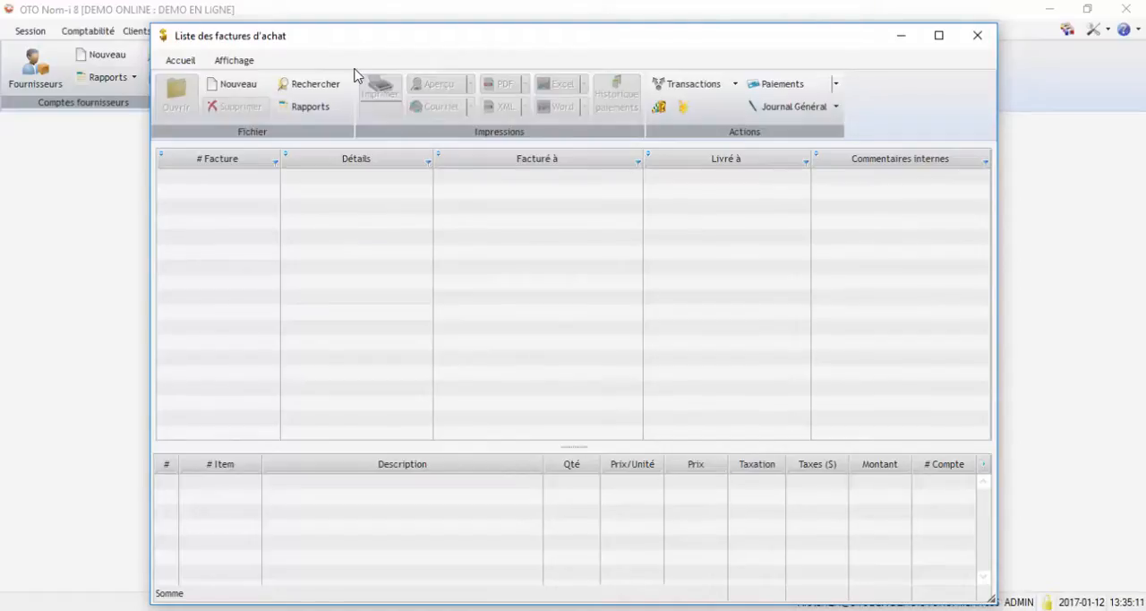
{"action": "left_click_drag", "start_coordinate": [282, 45], "coordinate": [349, 94]}
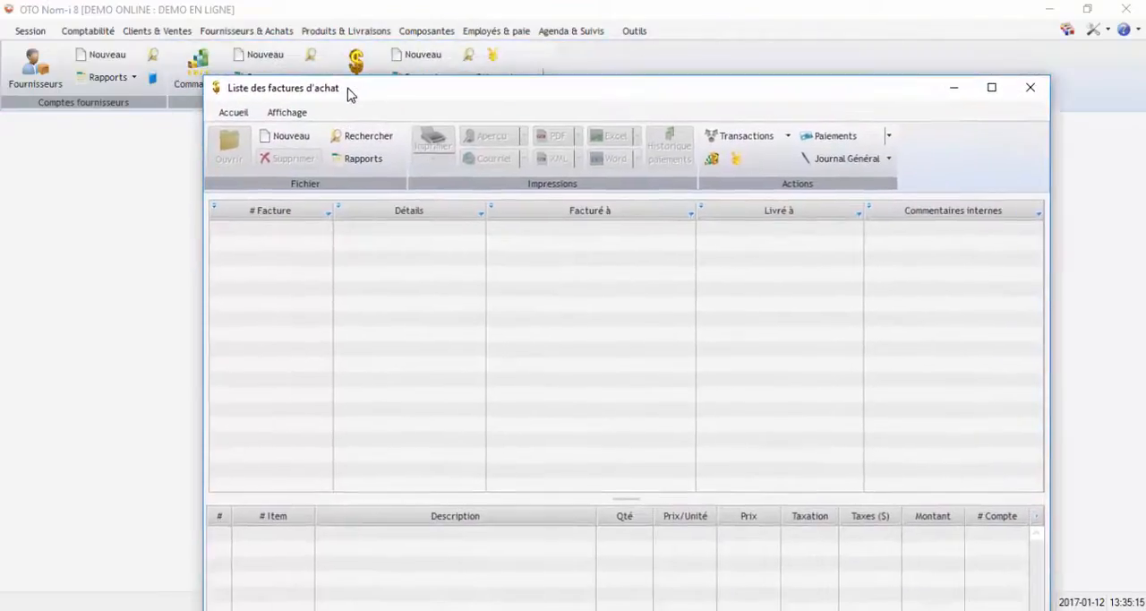
{"action": "left_click", "coordinate": [289, 139]}
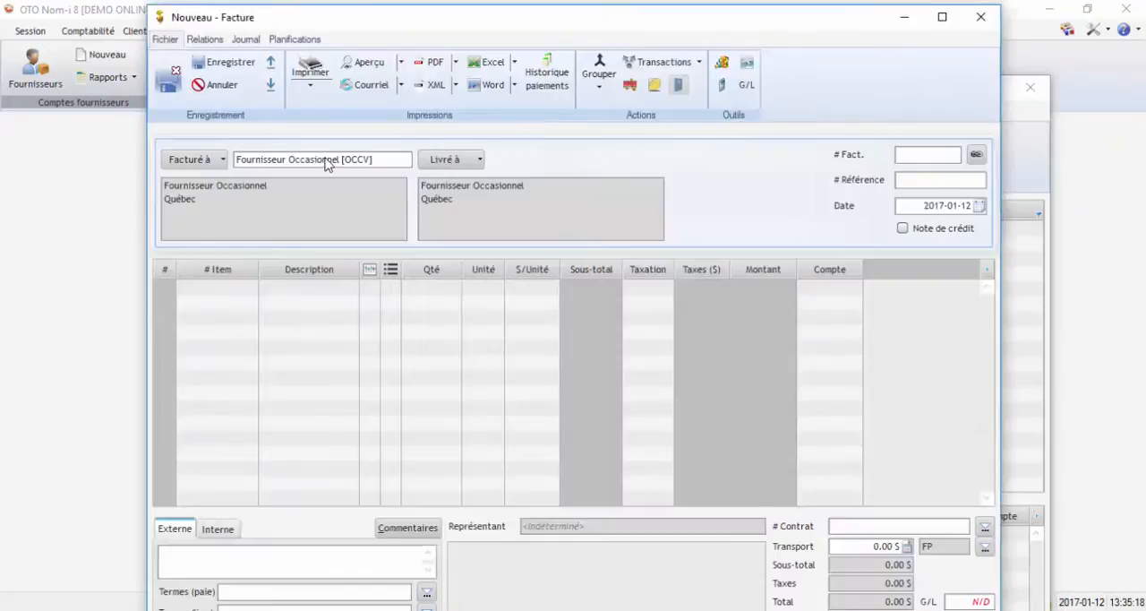
- Search the suppliers for "fournisseur" and bill the invoice to Fournisseur d'internet
{"action": "left_click", "coordinate": [328, 160]}
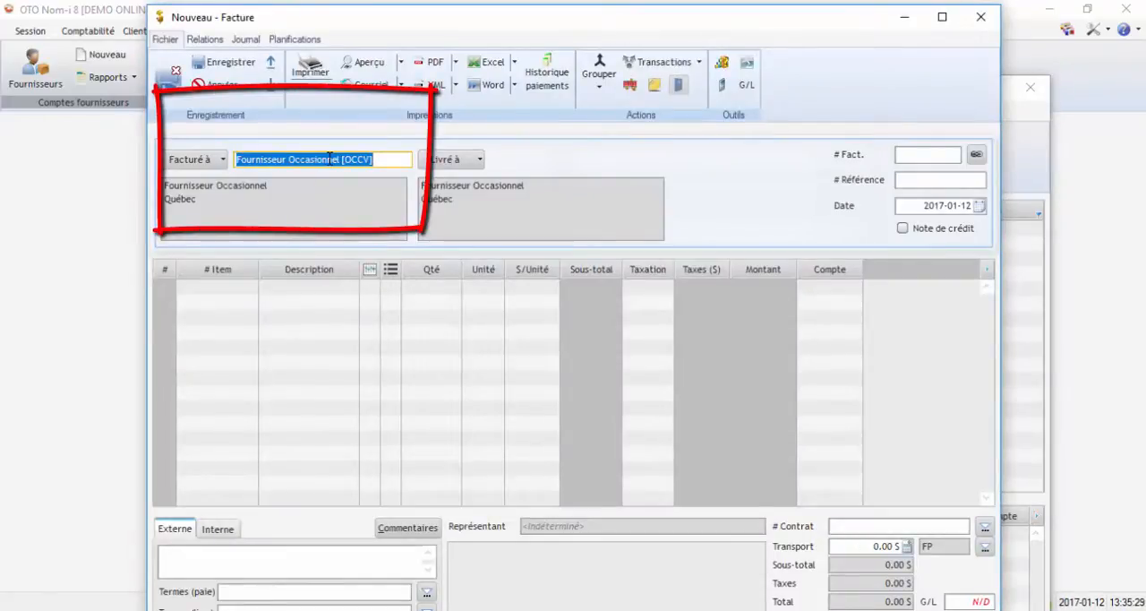
{"action": "left_click", "coordinate": [330, 159]}
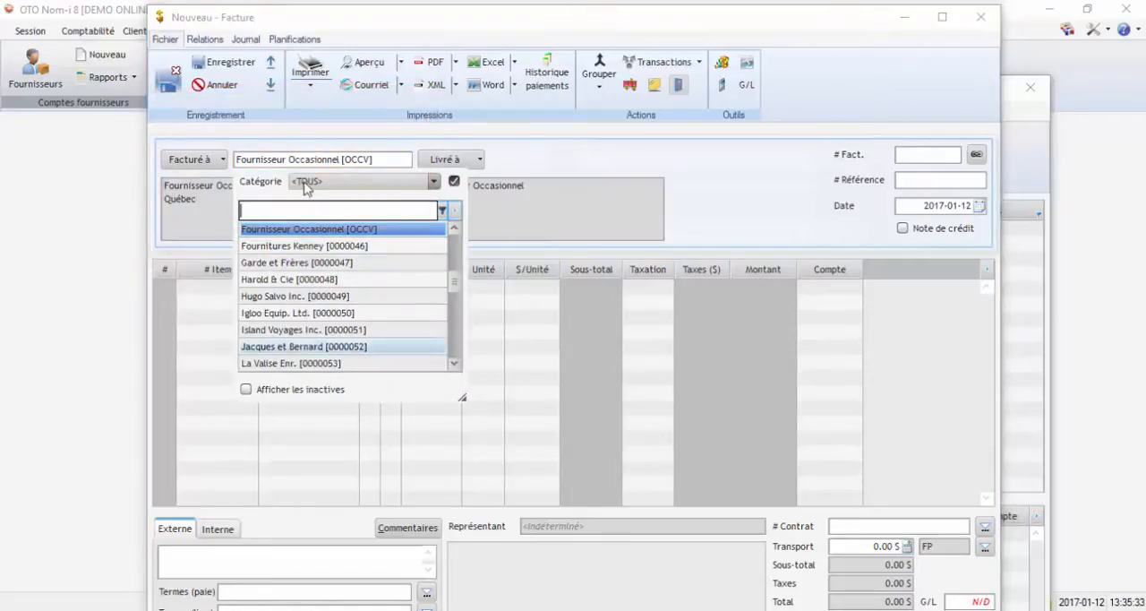
{"action": "type", "text": "fo"}
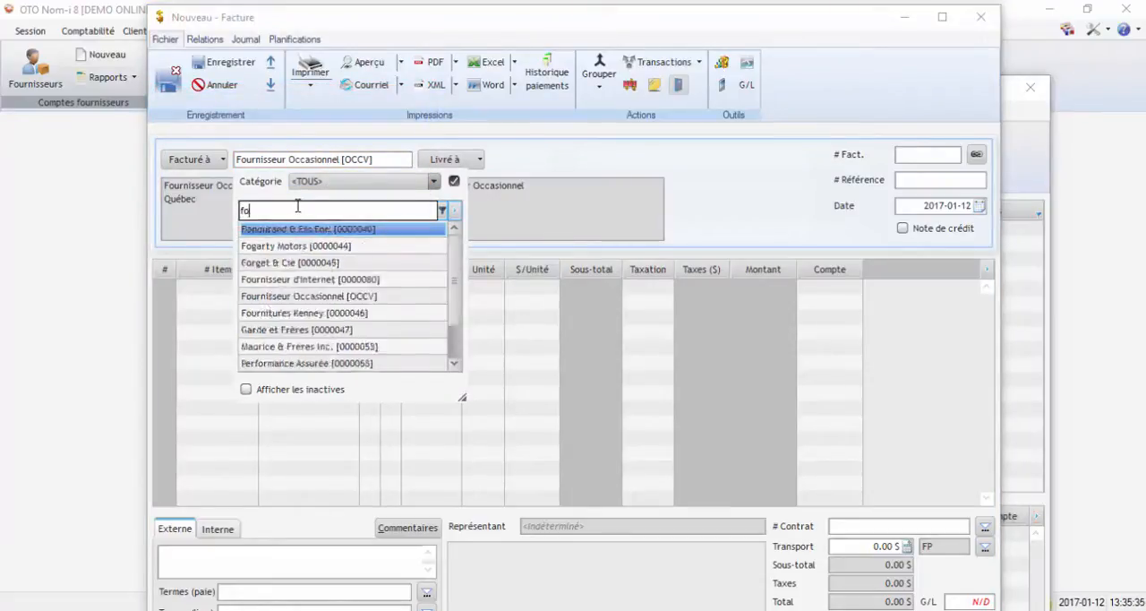
{"action": "type", "text": "urnisseur"}
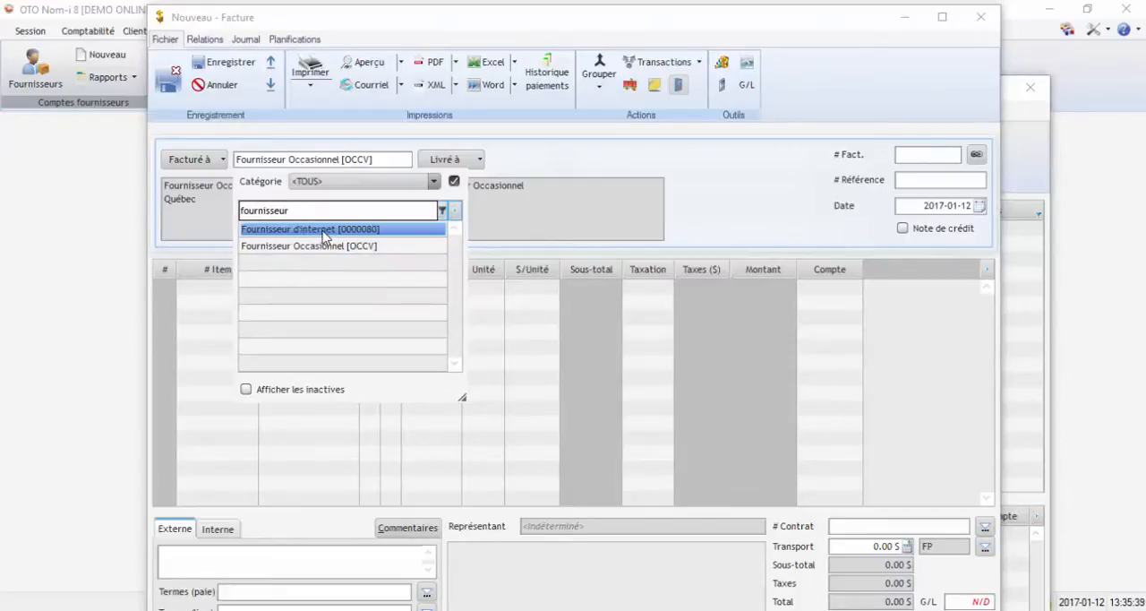
{"action": "left_click", "coordinate": [323, 231]}
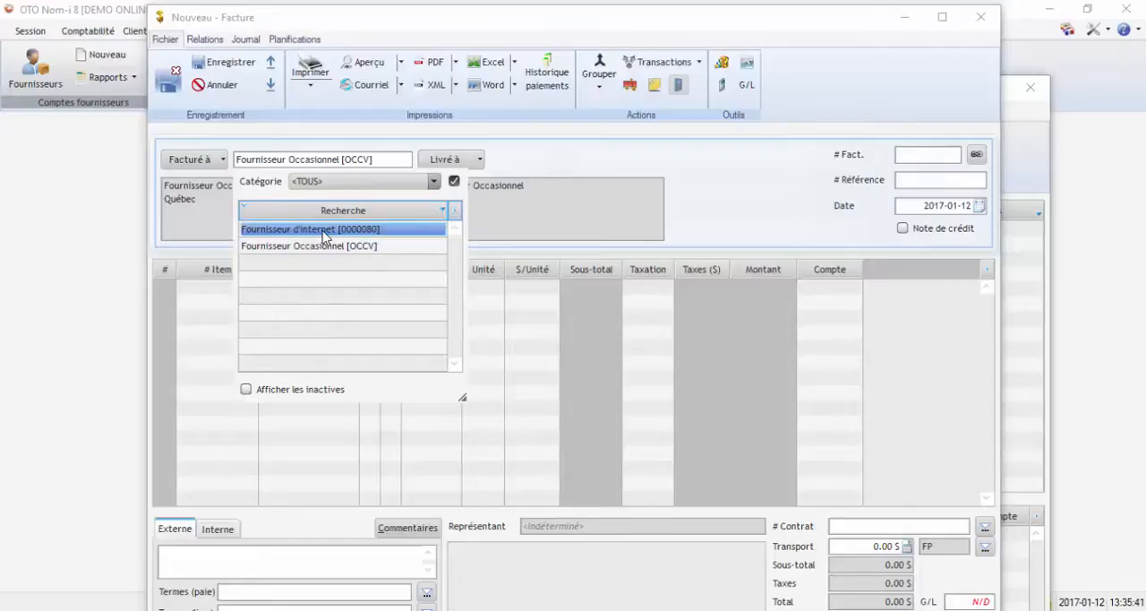
{"action": "left_click", "coordinate": [323, 234]}
- Add a first invoice line with the description "Internet service"
{"action": "left_click", "coordinate": [295, 288]}
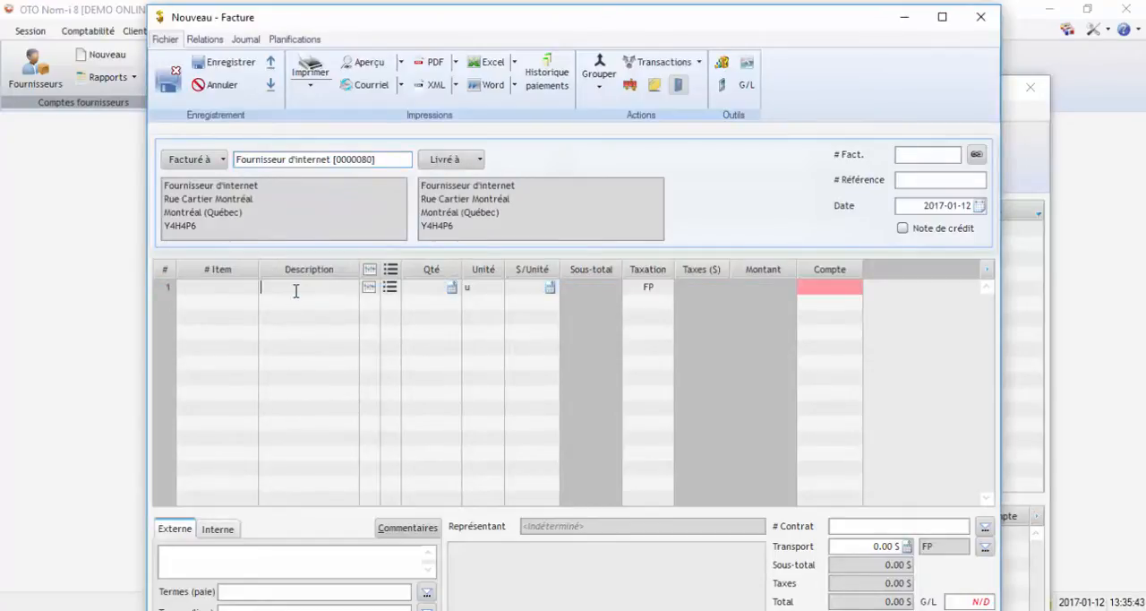
{"action": "key", "text": "Caps_Lock"}
{"action": "type", "text": "I"}
{"action": "key", "text": "Caps_Lock"}
{"action": "type", "text": "nternet"}
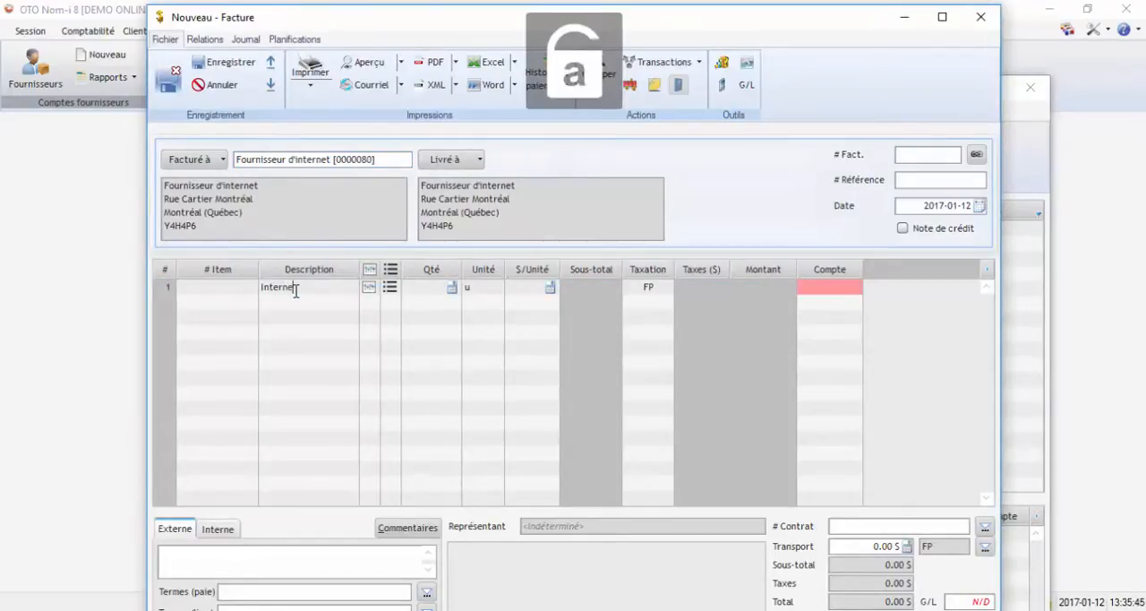
{"action": "type", "text": " service"}
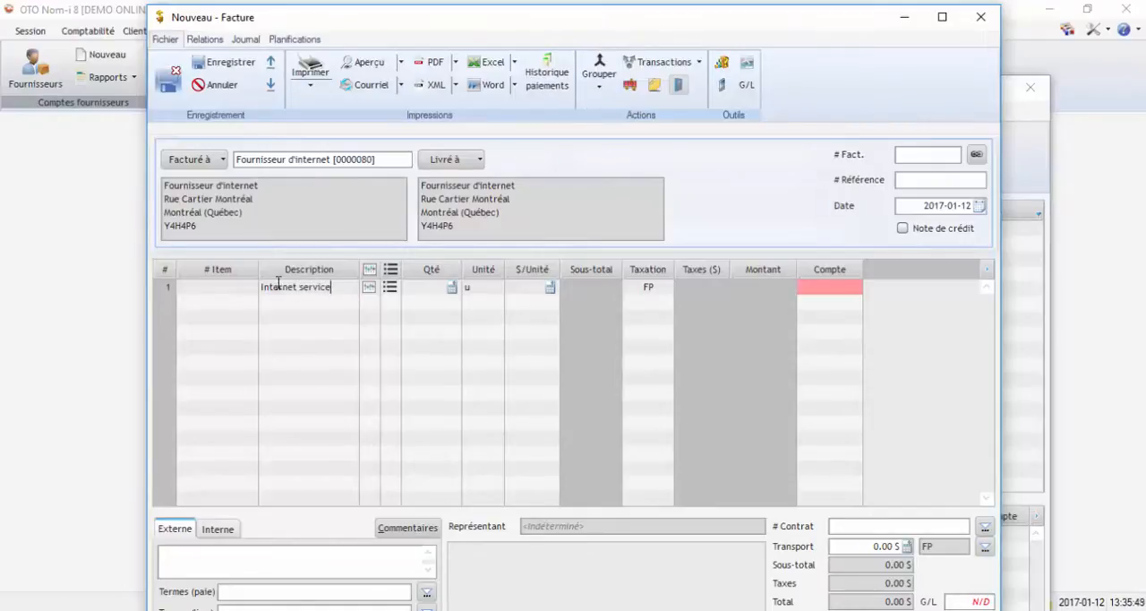
- Add a second invoice line with the description "Acces tele"
{"action": "left_click", "coordinate": [288, 303]}
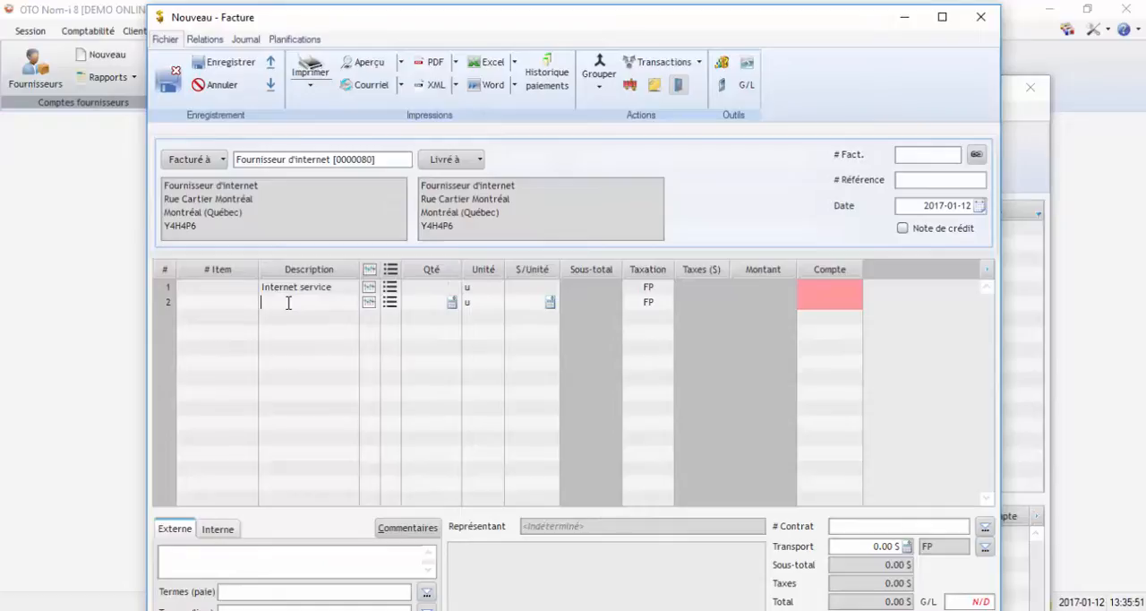
{"action": "key", "text": "Caps_Lock"}
{"action": "key", "text": "Caps_Lock"}
{"action": "type", "text": "Acces tele"}
- Set the quantity to 1 on both the Internet service and Acces tele lines
{"action": "left_click", "coordinate": [444, 287]}
{"action": "left_click", "coordinate": [451, 287]}
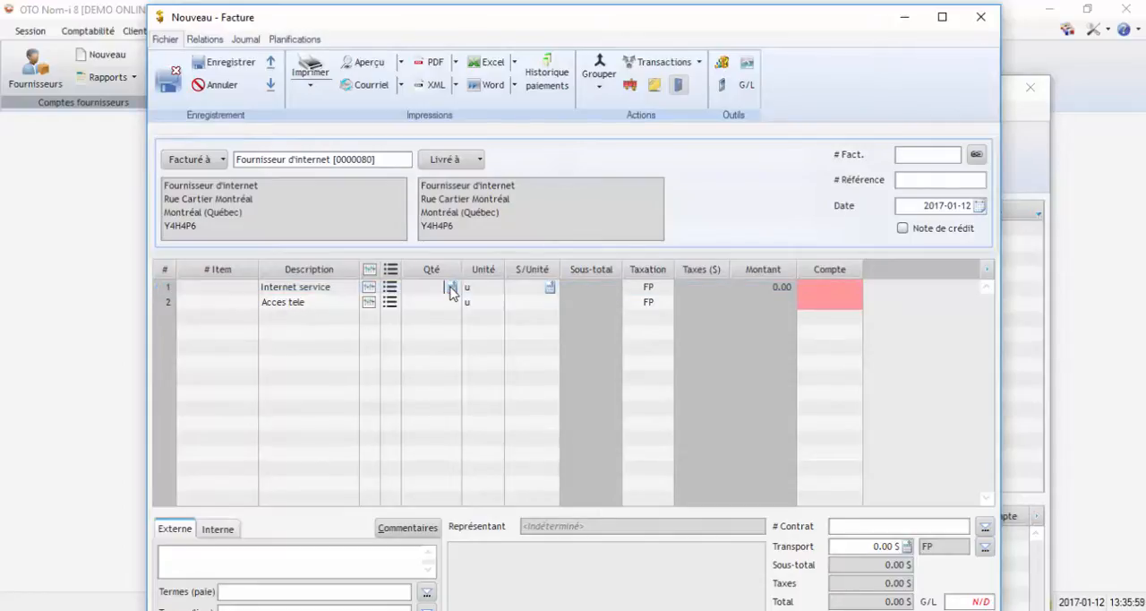
{"action": "left_click", "coordinate": [452, 289]}
{"action": "type", "text": "1"}
{"action": "left_click", "coordinate": [438, 287]}
{"action": "left_click", "coordinate": [443, 304]}
{"action": "left_click", "coordinate": [441, 302]}
{"action": "type", "text": "1"}
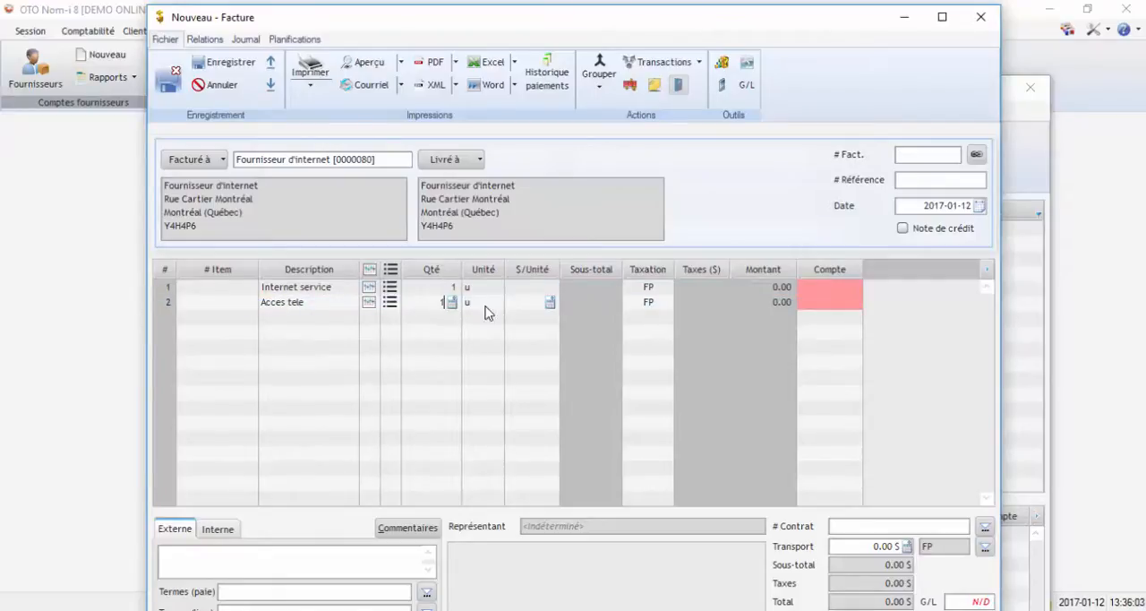
- Set the unit price to 145 for Internet service and 40 for Acces tele
{"action": "left_click", "coordinate": [587, 292]}
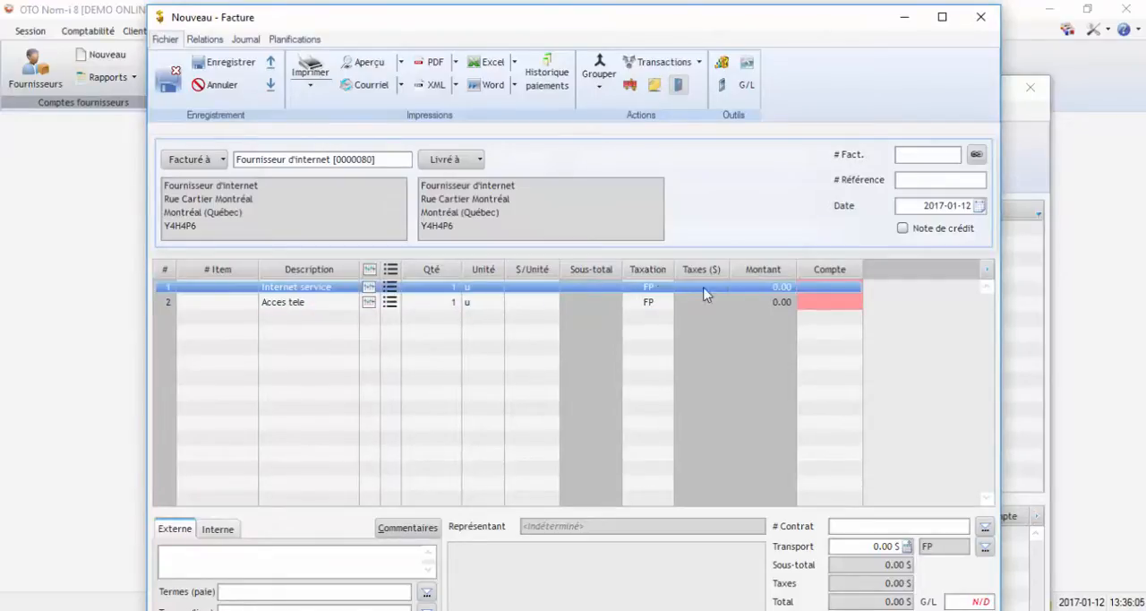
{"action": "left_click", "coordinate": [529, 286]}
{"action": "type", "text": "45"}
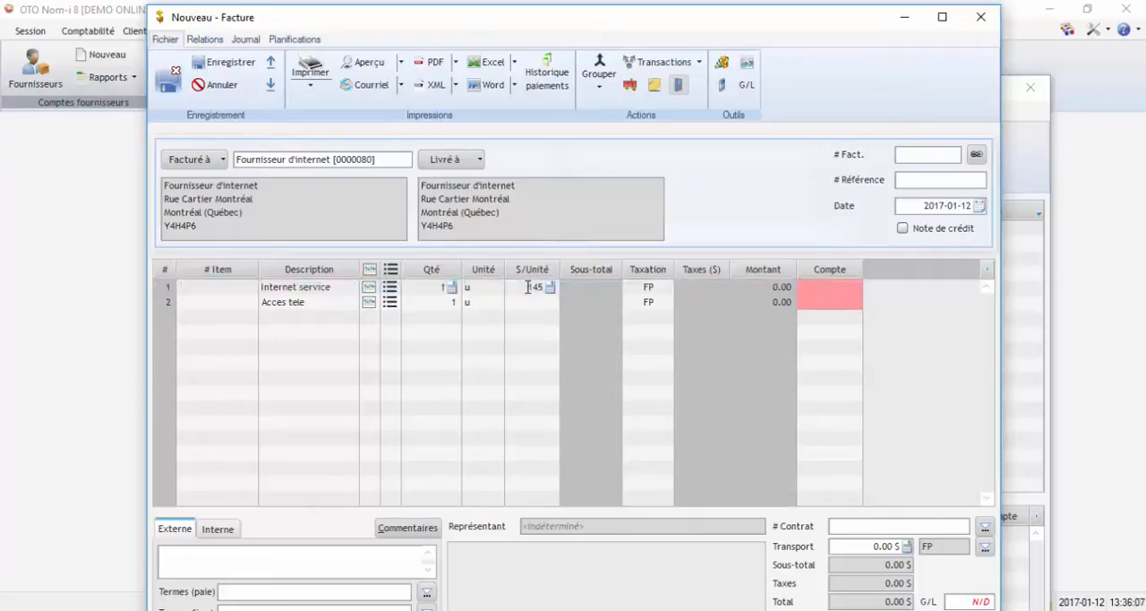
{"action": "left_click", "coordinate": [536, 303]}
{"action": "type", "text": "40"}
{"action": "key", "text": "Return"}
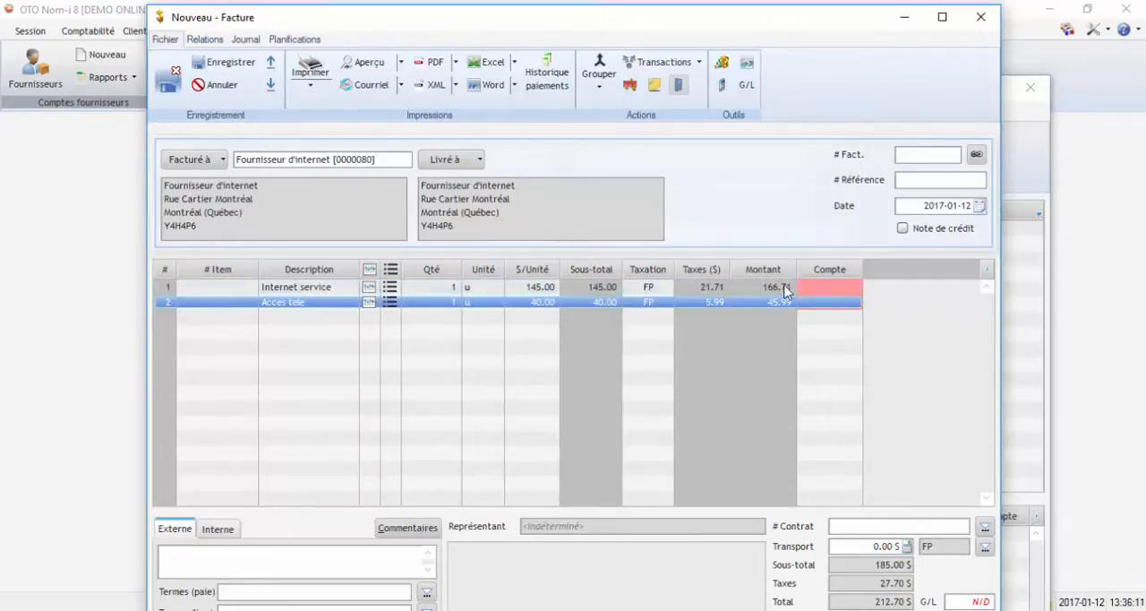
- Maximize the invoice window and review its date, amount due, supplier details and first line
{"action": "left_click", "coordinate": [942, 17]}
{"action": "left_click", "coordinate": [1112, 195]}
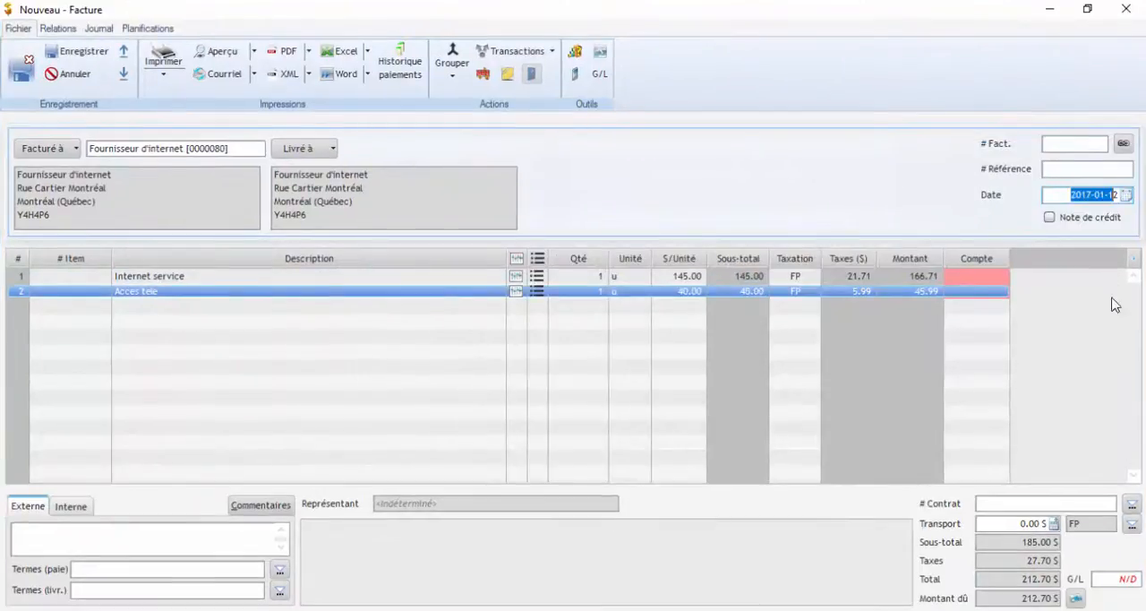
{"action": "left_click", "coordinate": [1017, 598]}
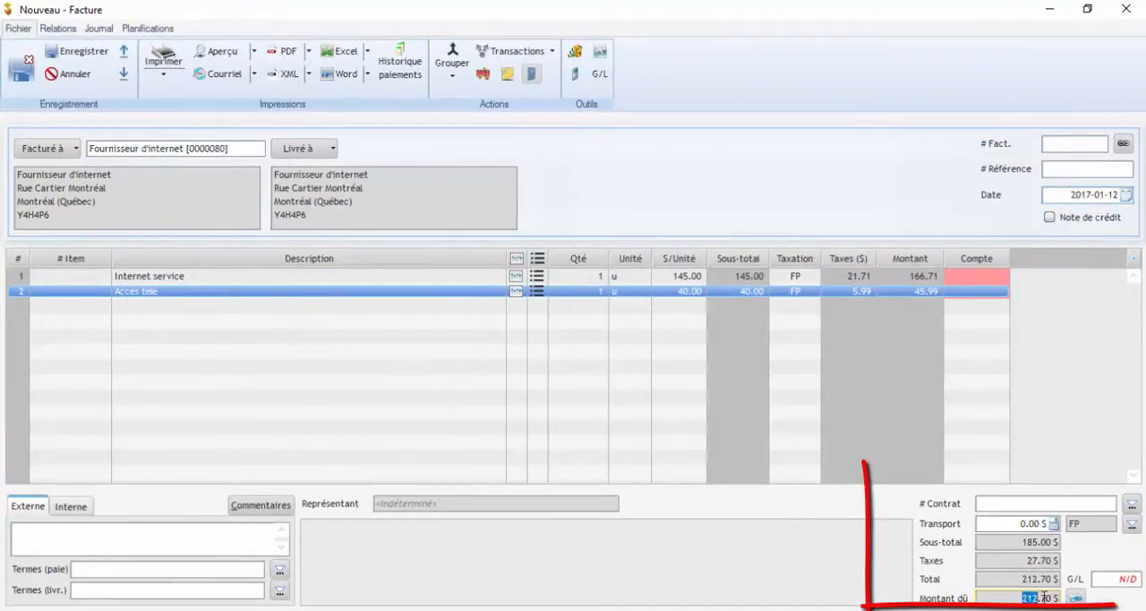
{"action": "left_click", "coordinate": [117, 214]}
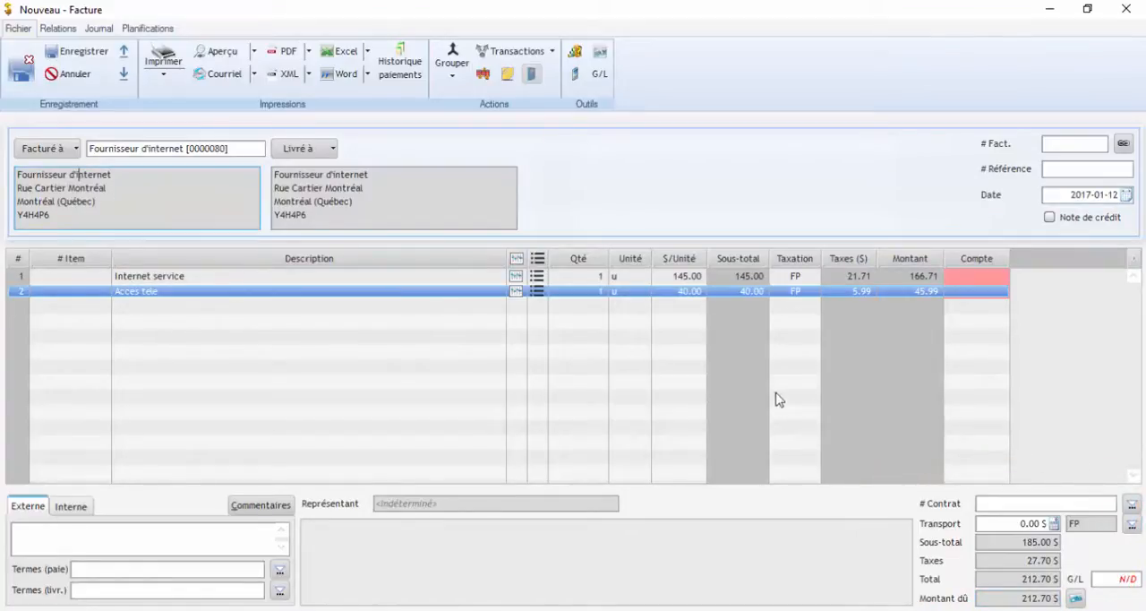
{"action": "left_click", "coordinate": [428, 276]}
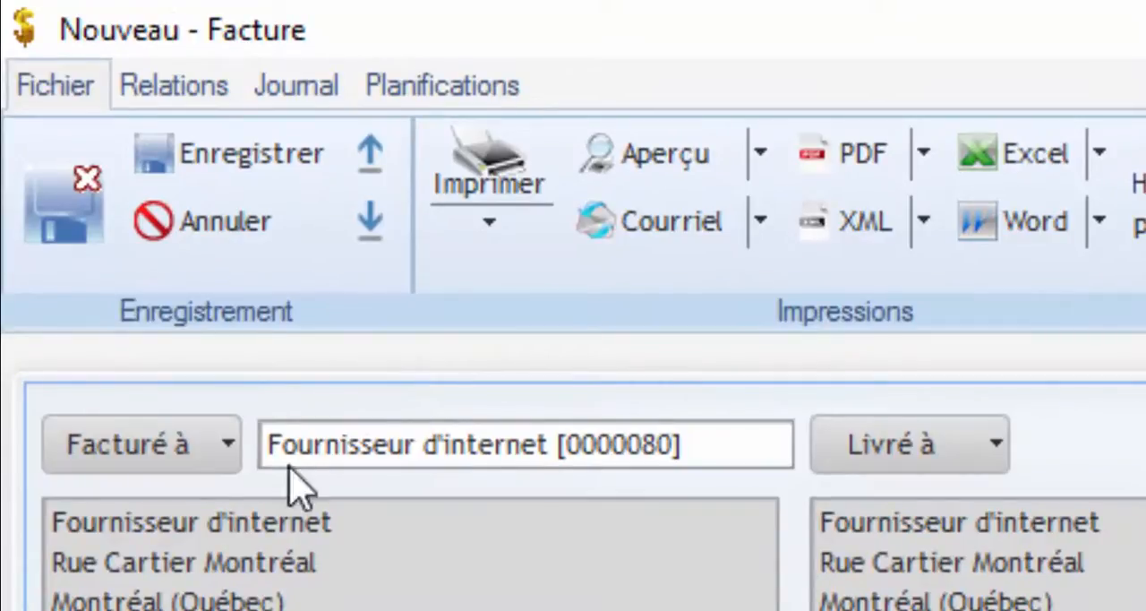
- Store the invoice as a recurring transaction and move its settings dialog clear of the ribbon
{"action": "left_click", "coordinate": [370, 157]}
{"action": "left_click", "coordinate": [612, 382]}
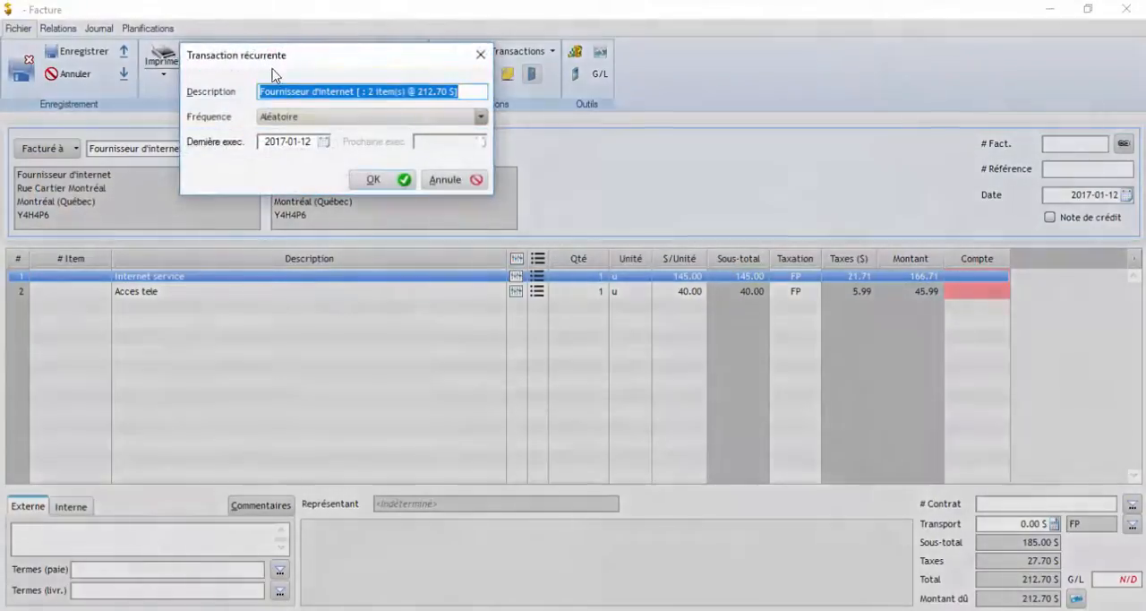
{"action": "left_click_drag", "start_coordinate": [271, 60], "coordinate": [421, 227]}
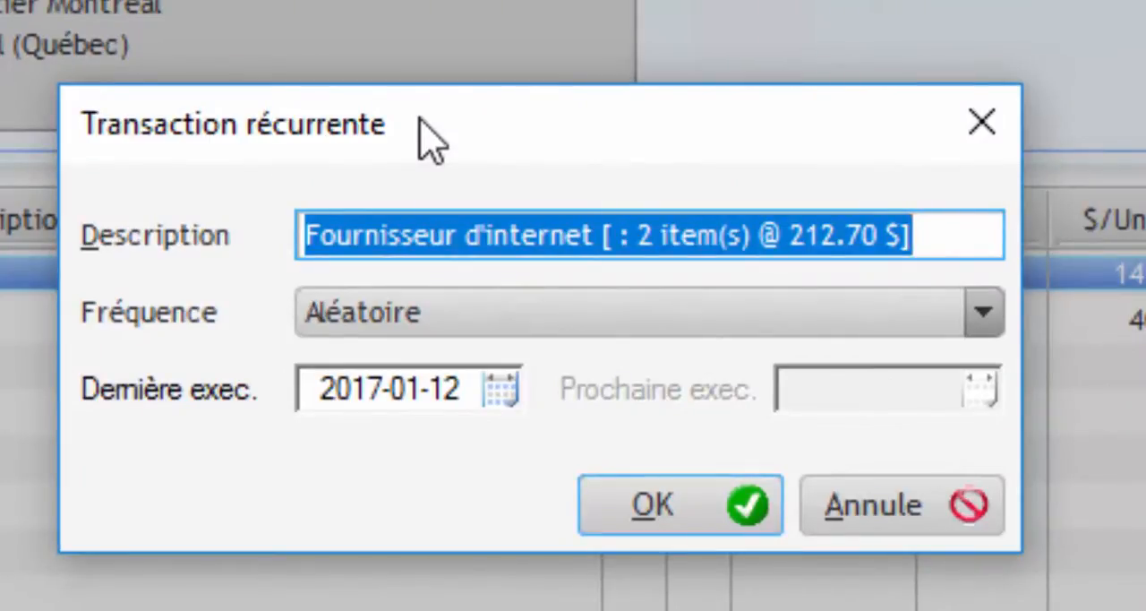
- Shorten the recurring transaction's description to "Fournisseur d'internet" and set its frequency to Mensuel
{"action": "left_click", "coordinate": [929, 234]}
{"action": "left_click_drag", "start_coordinate": [954, 235], "coordinate": [307, 238]}
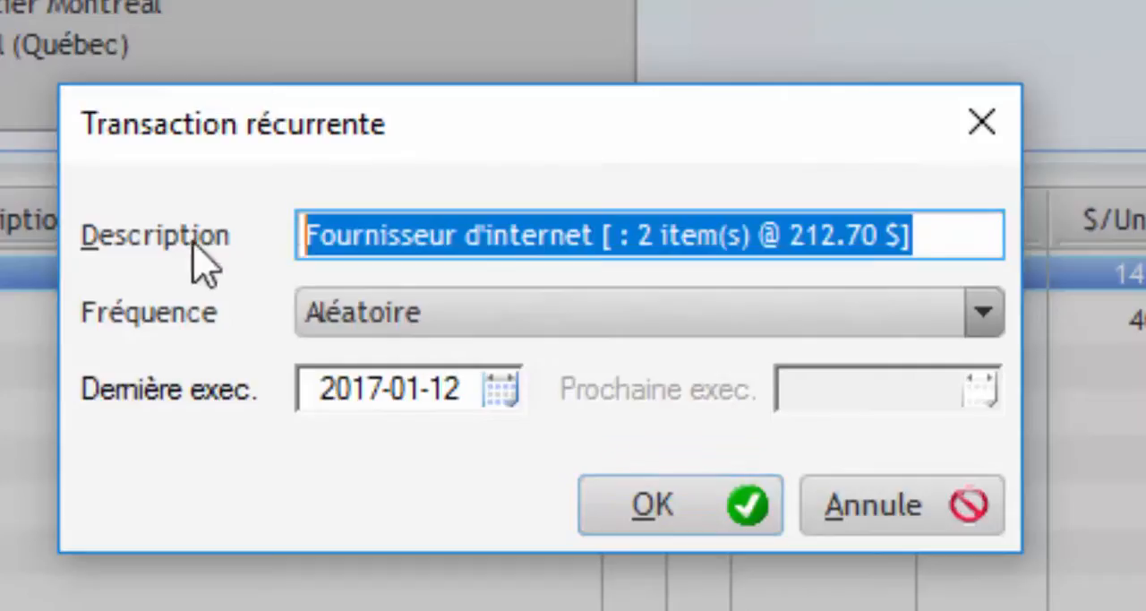
{"action": "left_click", "coordinate": [372, 242]}
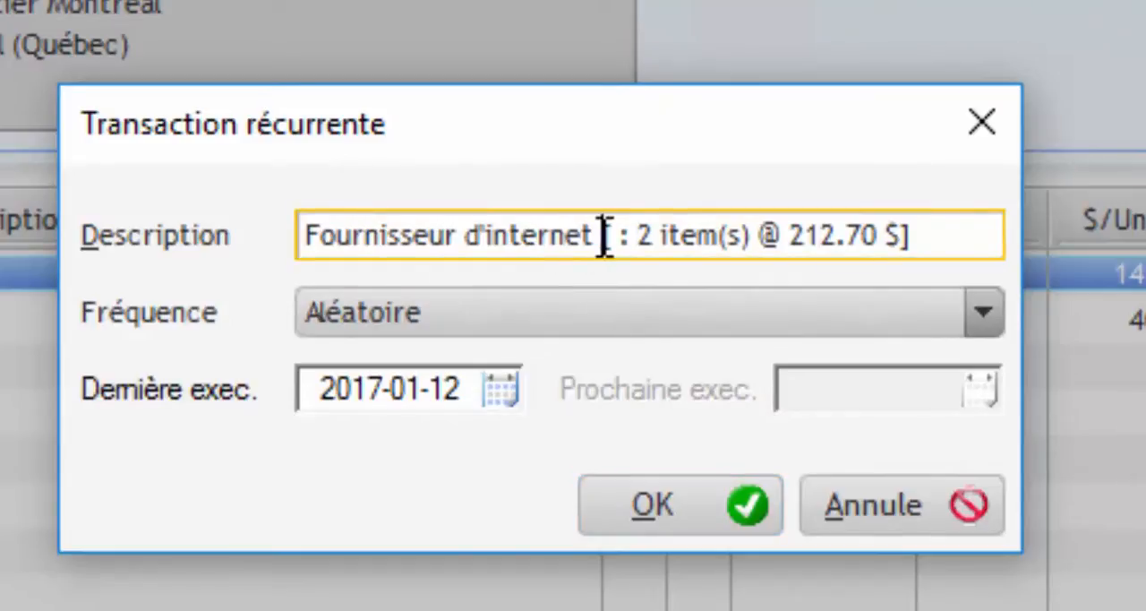
{"action": "left_click_drag", "start_coordinate": [602, 235], "coordinate": [961, 238]}
{"action": "key", "text": "BackSpace"}
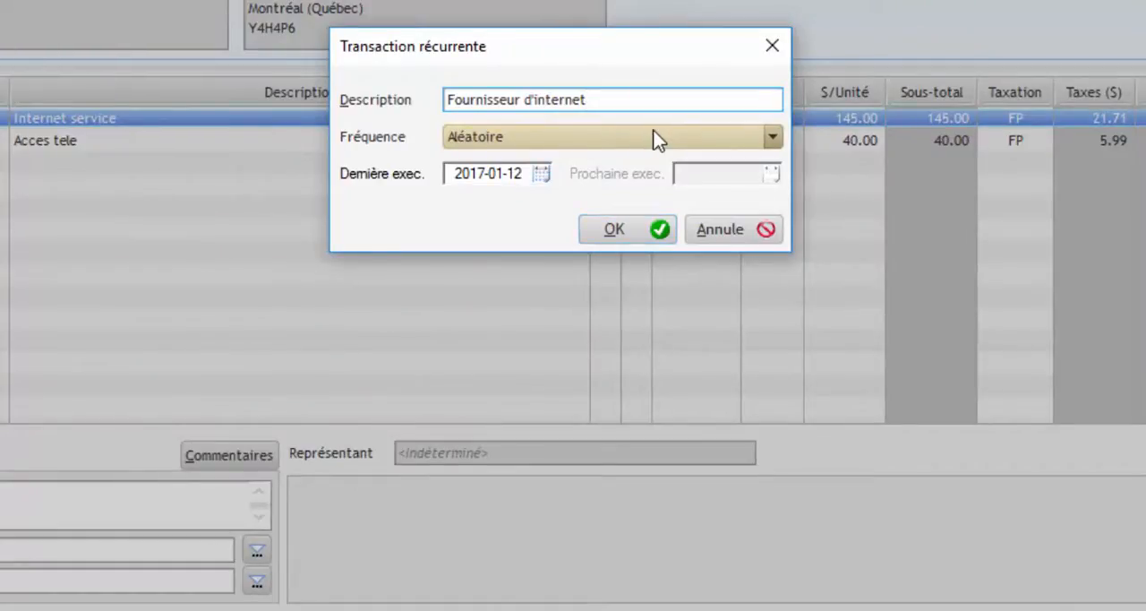
{"action": "left_click", "coordinate": [658, 141]}
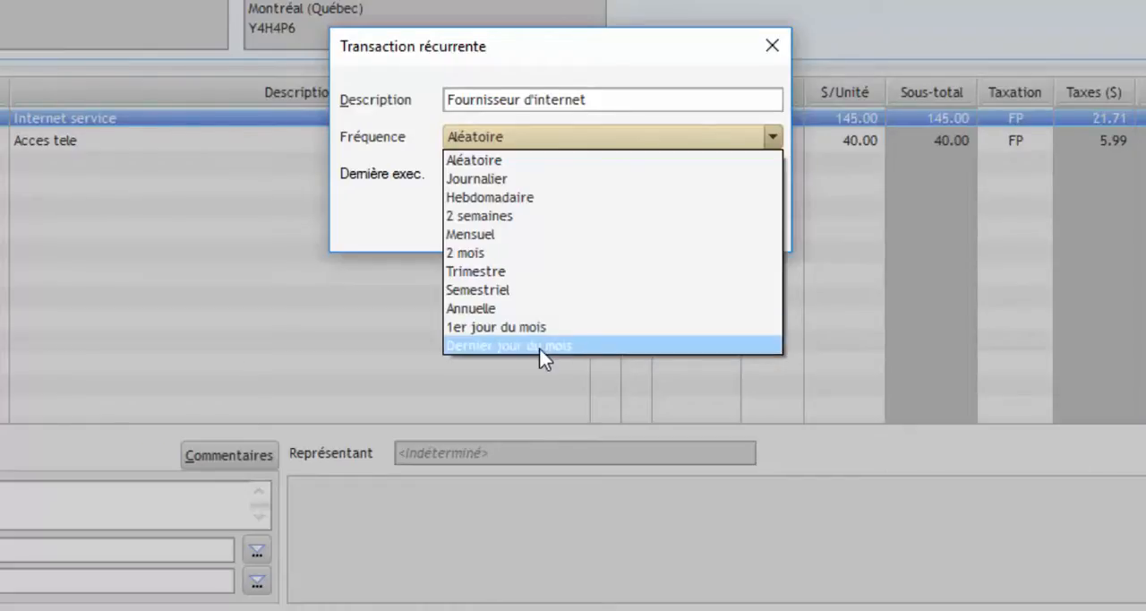
{"action": "left_click", "coordinate": [503, 235]}
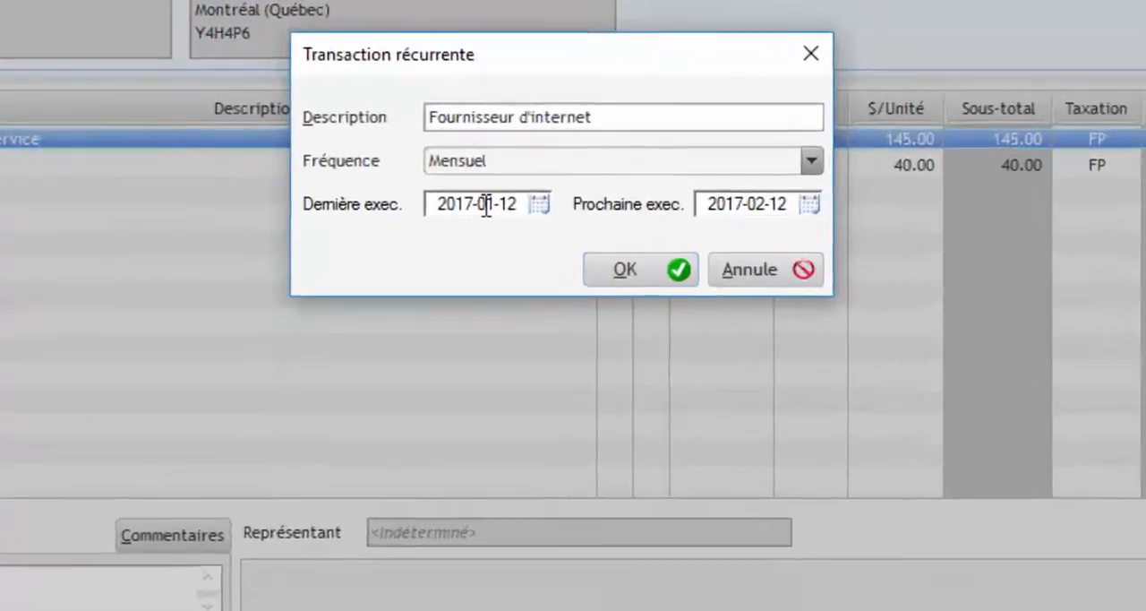
- Examine the recurring transaction's last and next execution dates, including the calendar for the next execution
{"action": "left_click", "coordinate": [502, 176]}
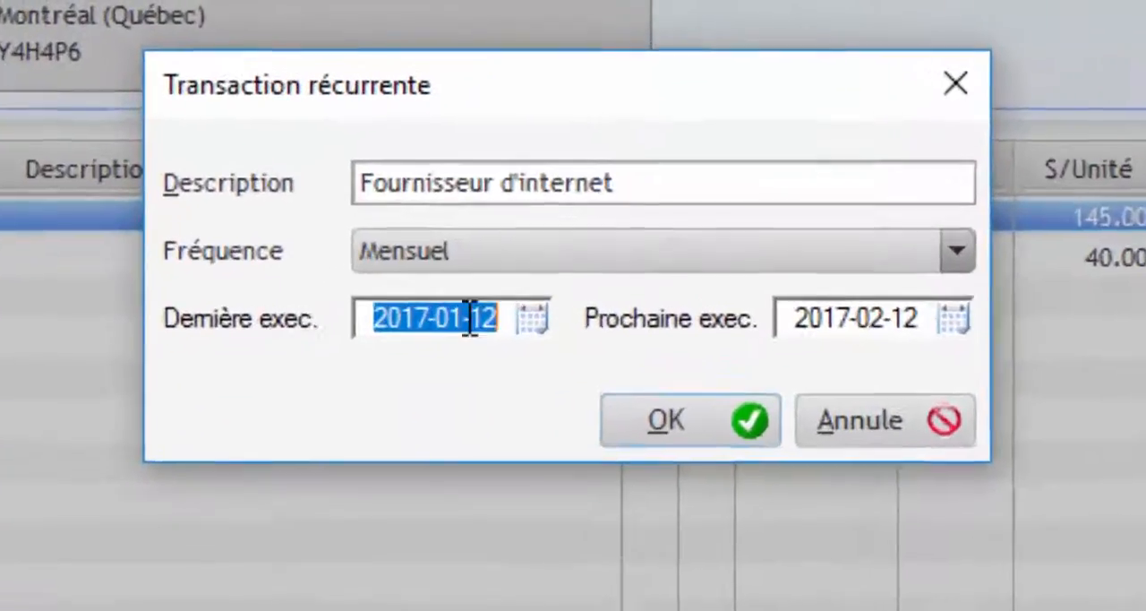
{"action": "left_click", "coordinate": [497, 177]}
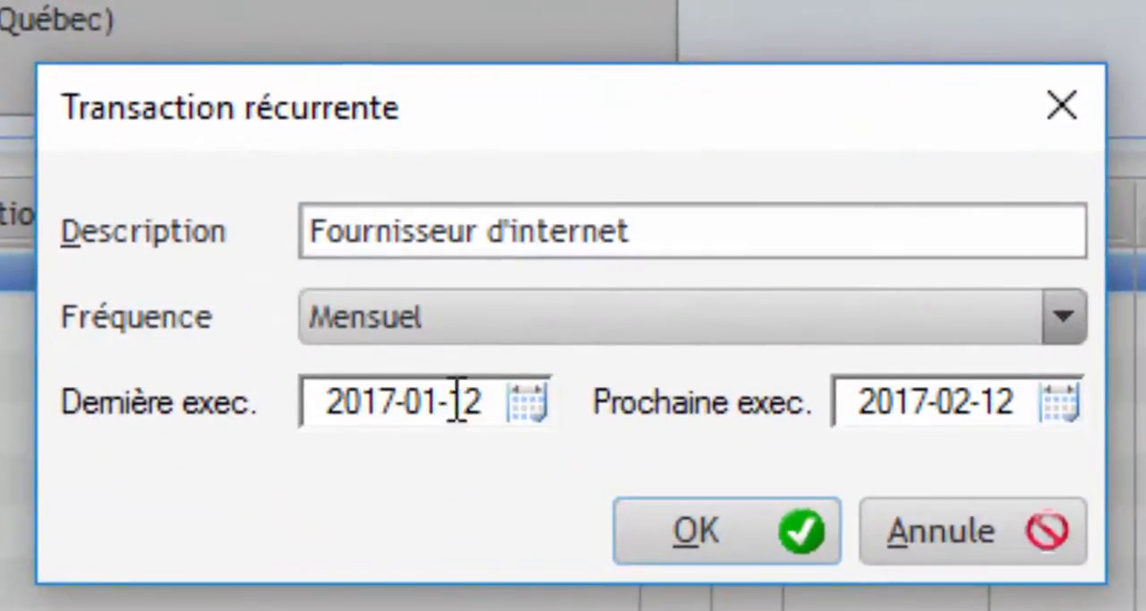
{"action": "left_click_drag", "start_coordinate": [438, 401], "coordinate": [504, 391]}
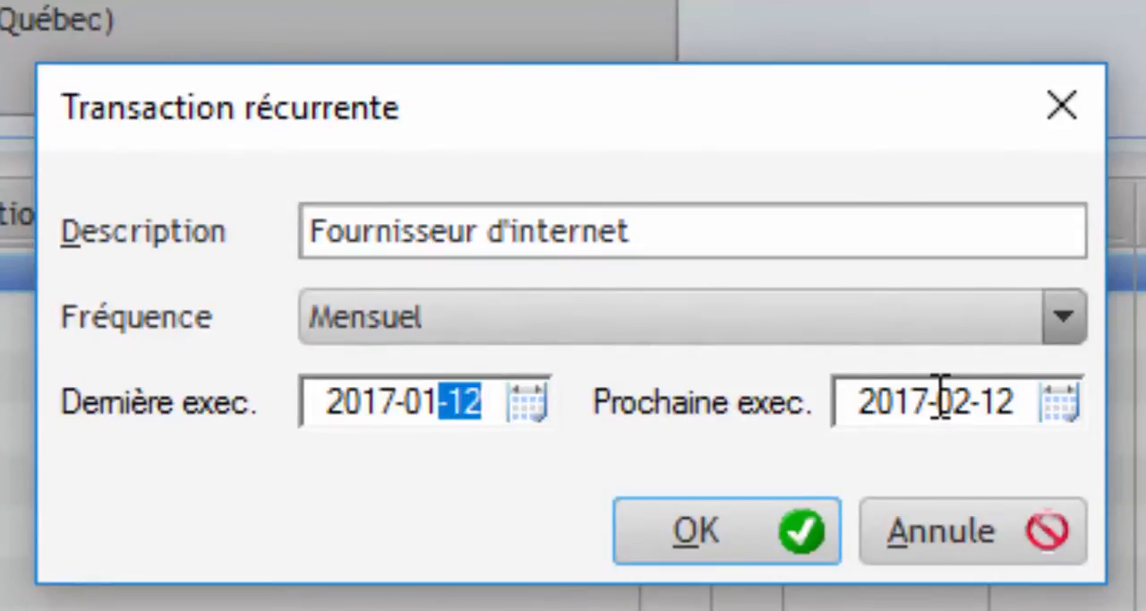
{"action": "left_click", "coordinate": [1034, 396]}
{"action": "left_click", "coordinate": [973, 408]}
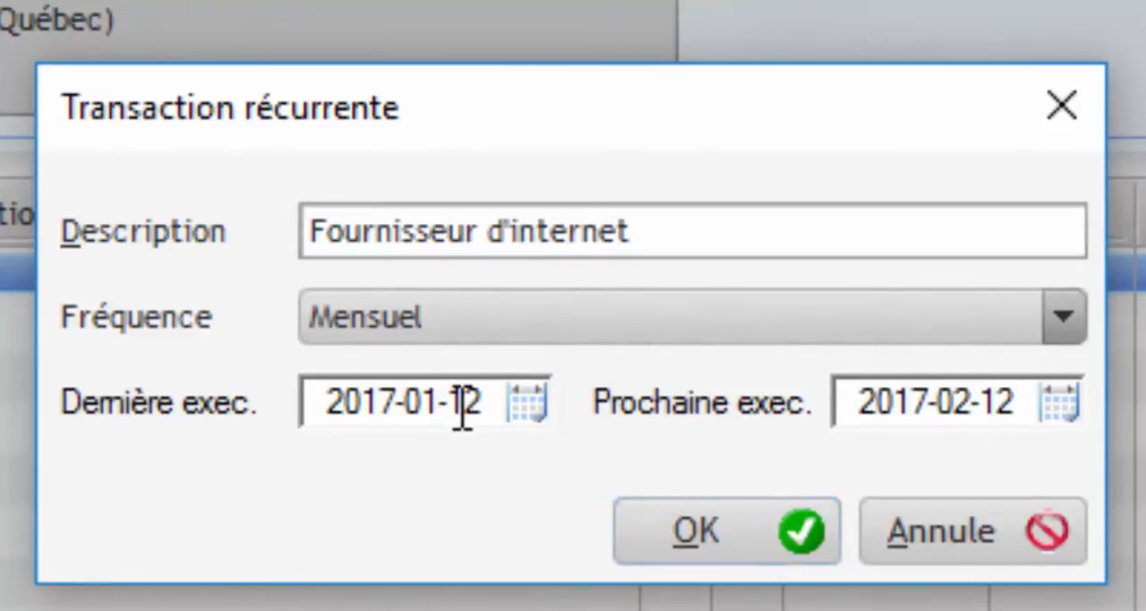
{"action": "left_click_drag", "start_coordinate": [326, 401], "coordinate": [474, 519]}
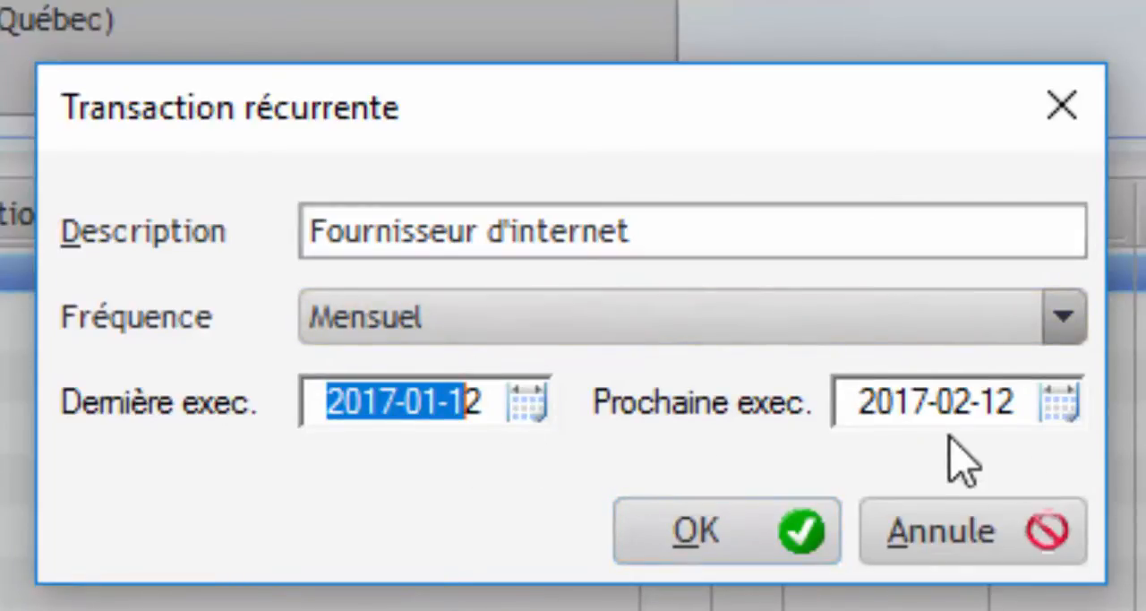
{"action": "double_click", "coordinate": [1009, 407]}
{"action": "double_click", "coordinate": [990, 411]}
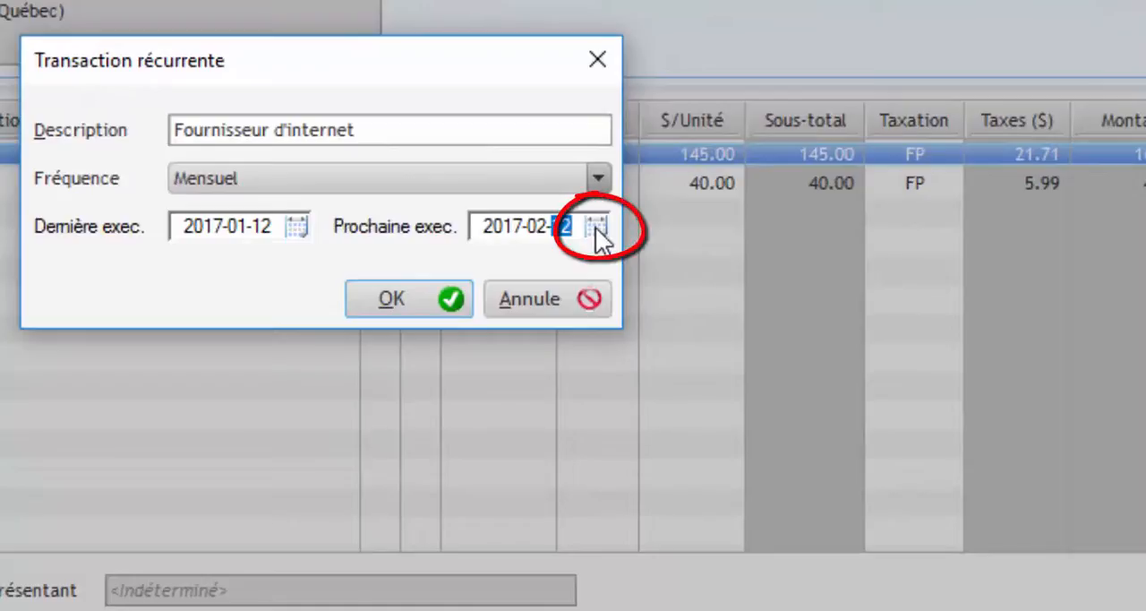
{"action": "left_click", "coordinate": [596, 226]}
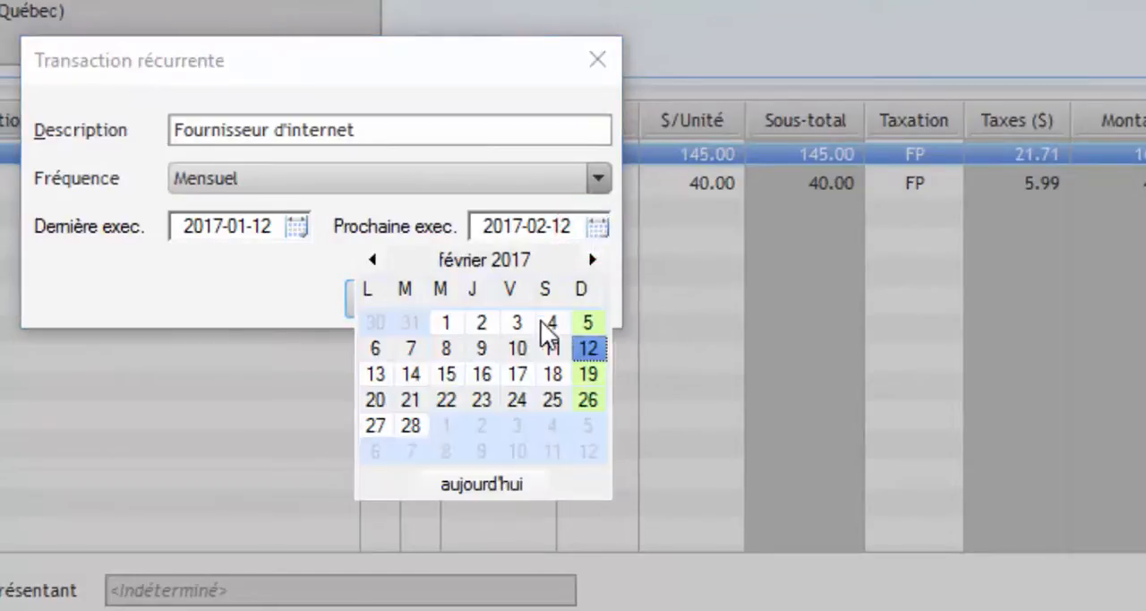
{"action": "left_click", "coordinate": [543, 226]}
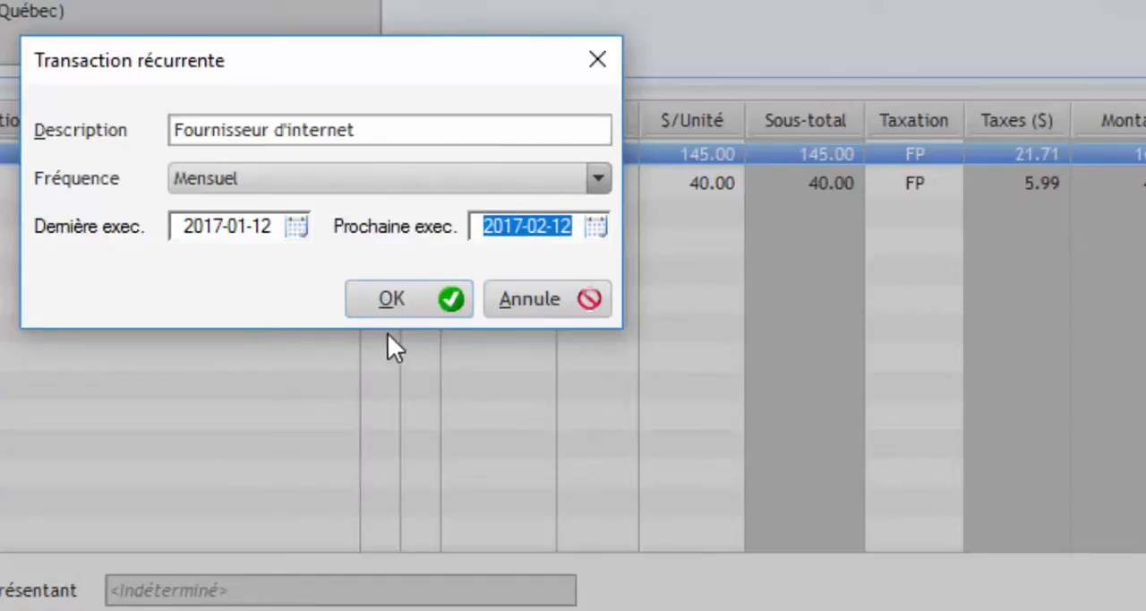
- Confirm the recurring transaction settings, save and close the invoice, and close the purchase invoice list
{"action": "left_click", "coordinate": [402, 298]}
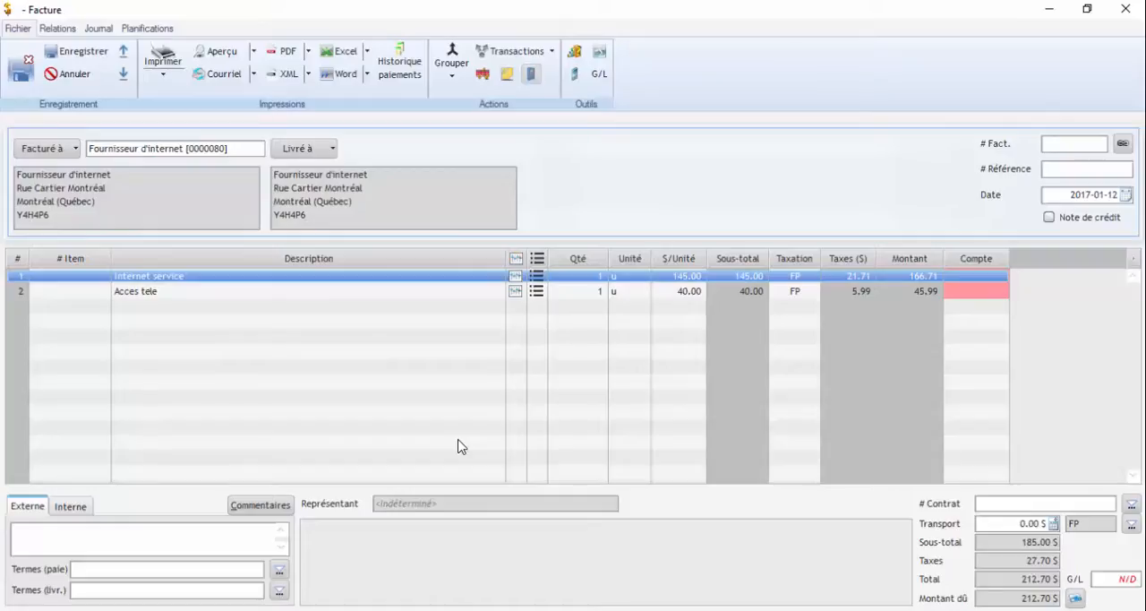
{"action": "left_click", "coordinate": [21, 72]}
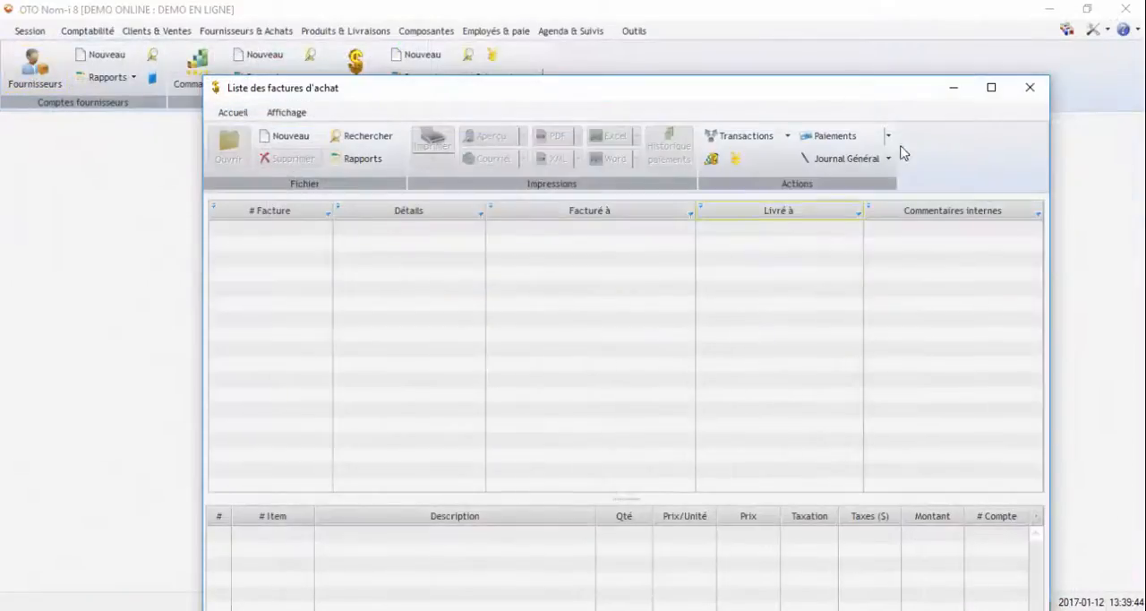
{"action": "left_click", "coordinate": [1028, 90]}
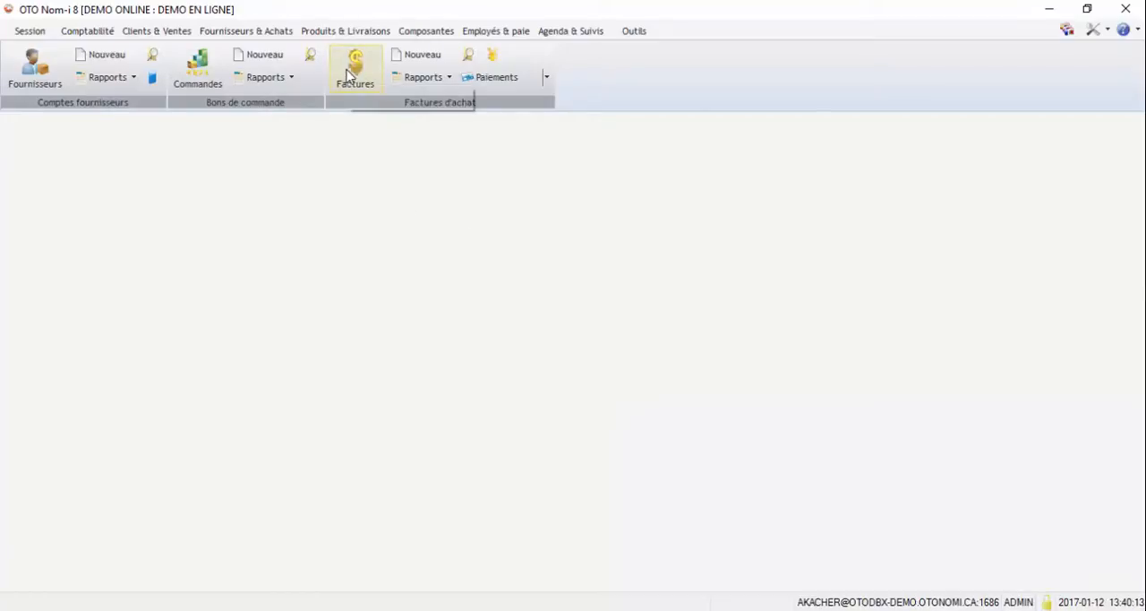
- Create a new purchase invoice by loading the stored recurring transaction "Fournisseur d'internet"
{"action": "left_click", "coordinate": [417, 57]}
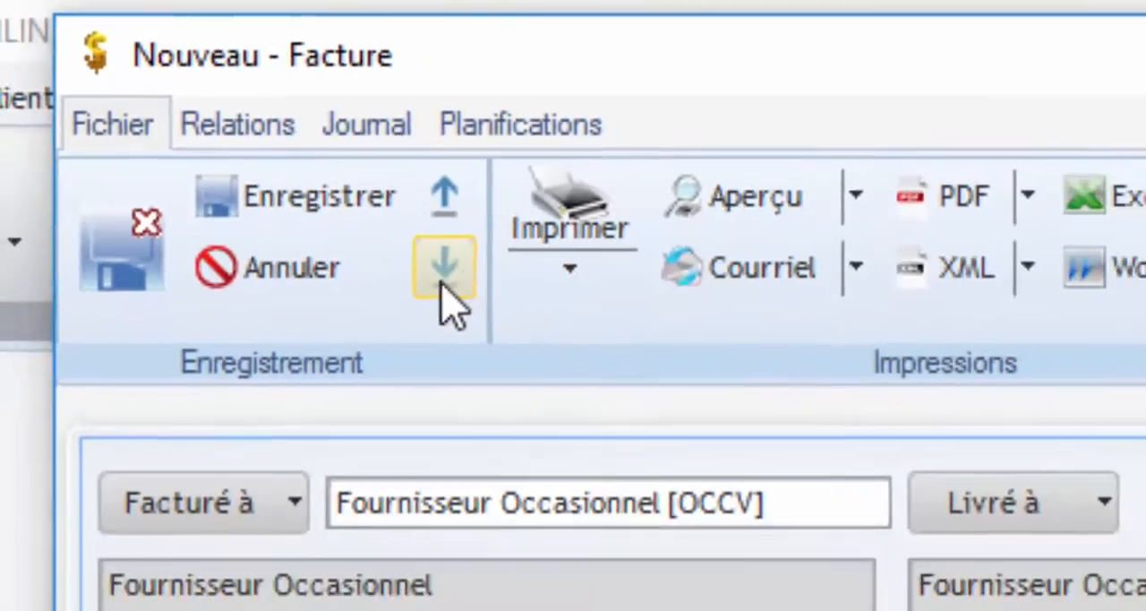
{"action": "left_click", "coordinate": [444, 273]}
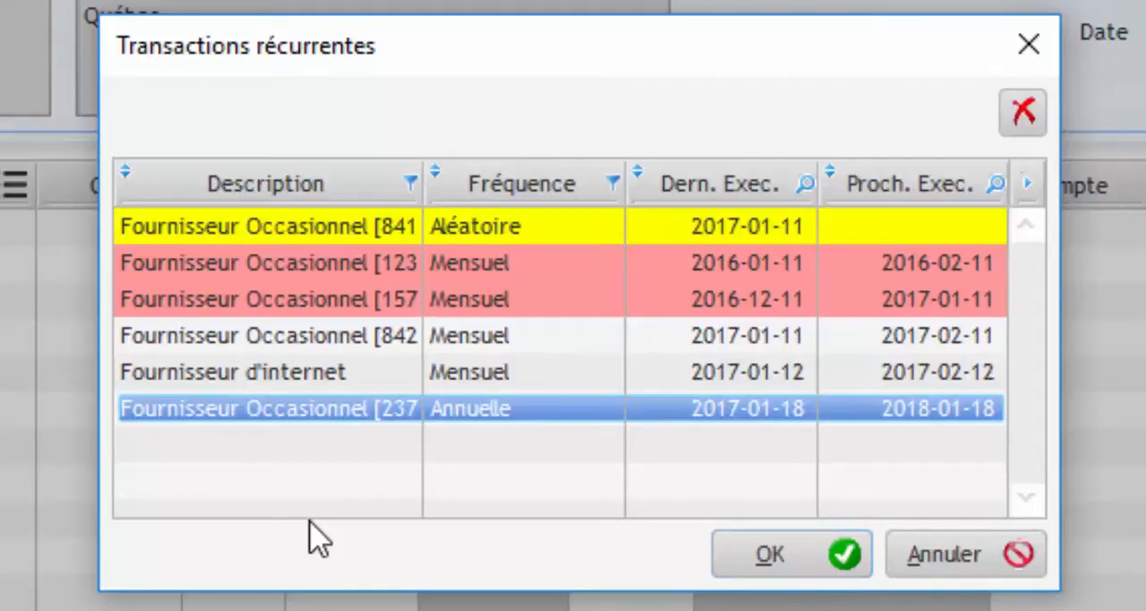
{"action": "left_click", "coordinate": [286, 380]}
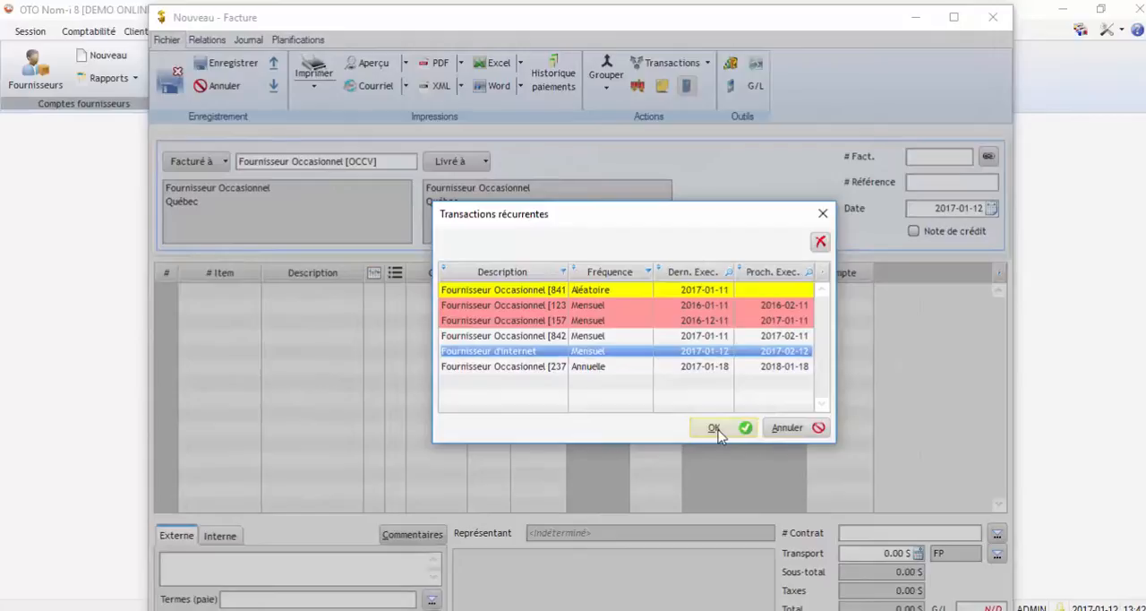
{"action": "left_click", "coordinate": [714, 428]}
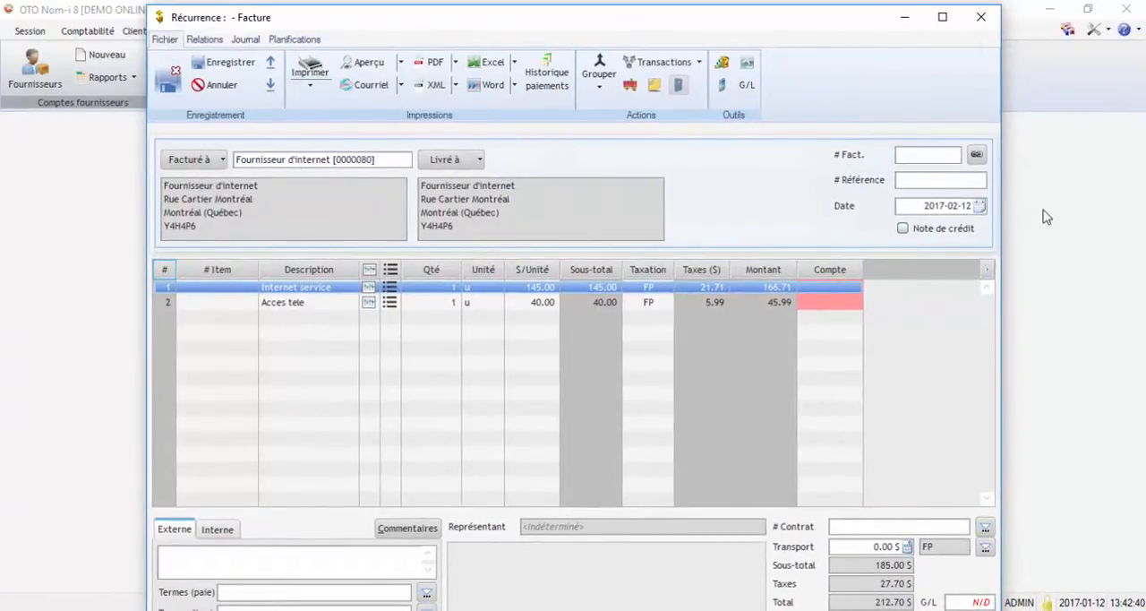
- Examine the day in the date of the invoice generated from the recurring transaction
{"action": "left_click", "coordinate": [967, 205]}
{"action": "left_click", "coordinate": [962, 206]}
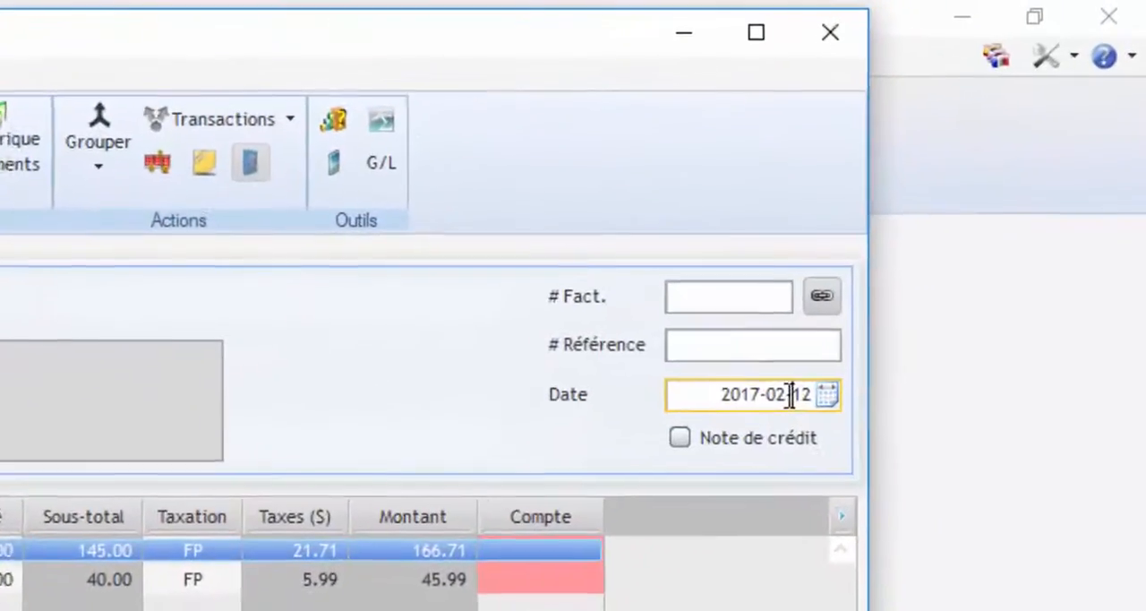
{"action": "double_click", "coordinate": [967, 206]}
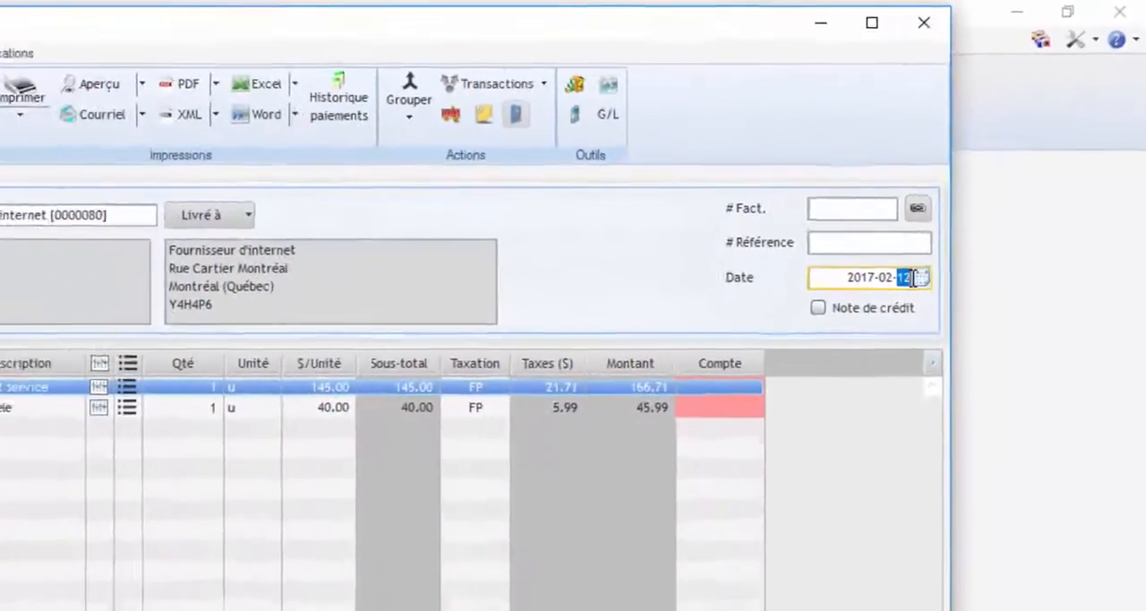
{"action": "left_click", "coordinate": [896, 281]}
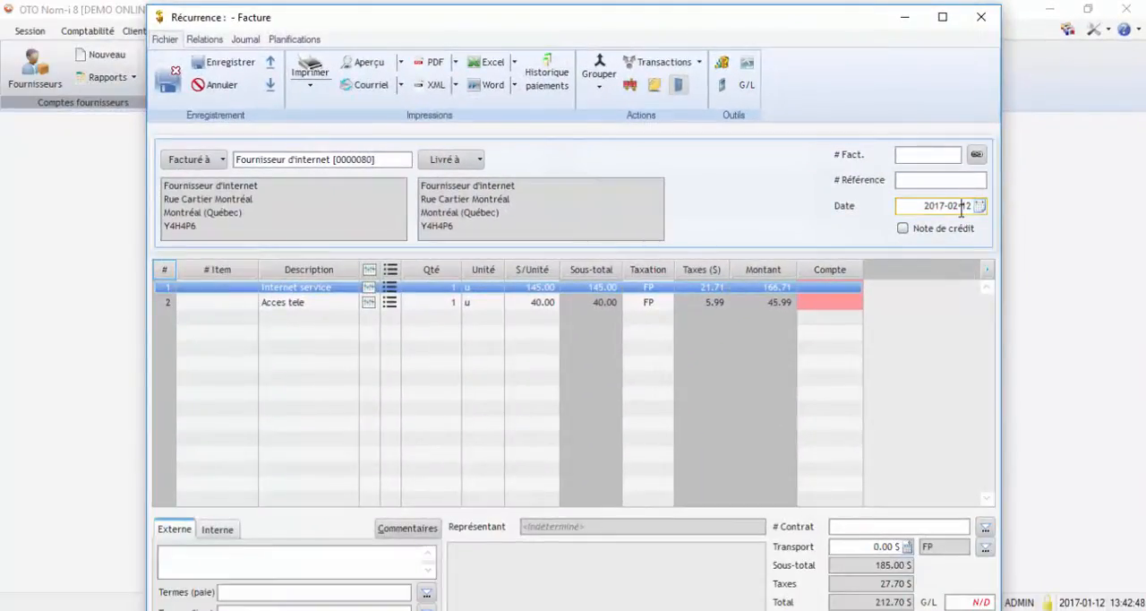
{"action": "double_click", "coordinate": [962, 206]}
- Maximize the recurring invoice's window, then save and close the invoice
{"action": "double_click", "coordinate": [576, 32]}
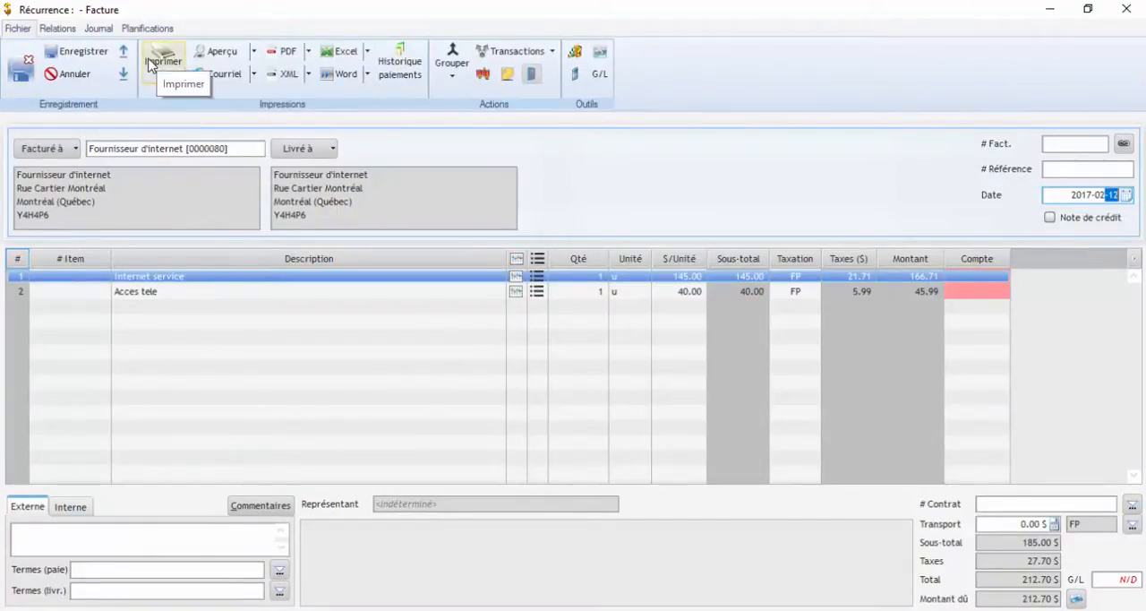
{"action": "left_click", "coordinate": [22, 75]}
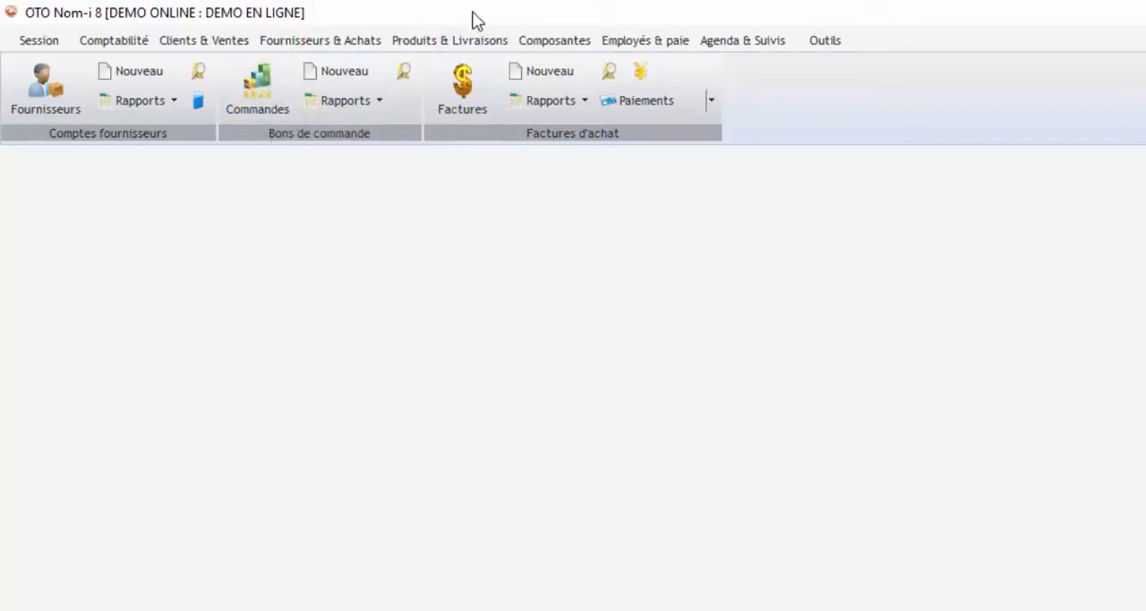
- Show the Produits & Livraisons commands
{"action": "left_click", "coordinate": [488, 42]}
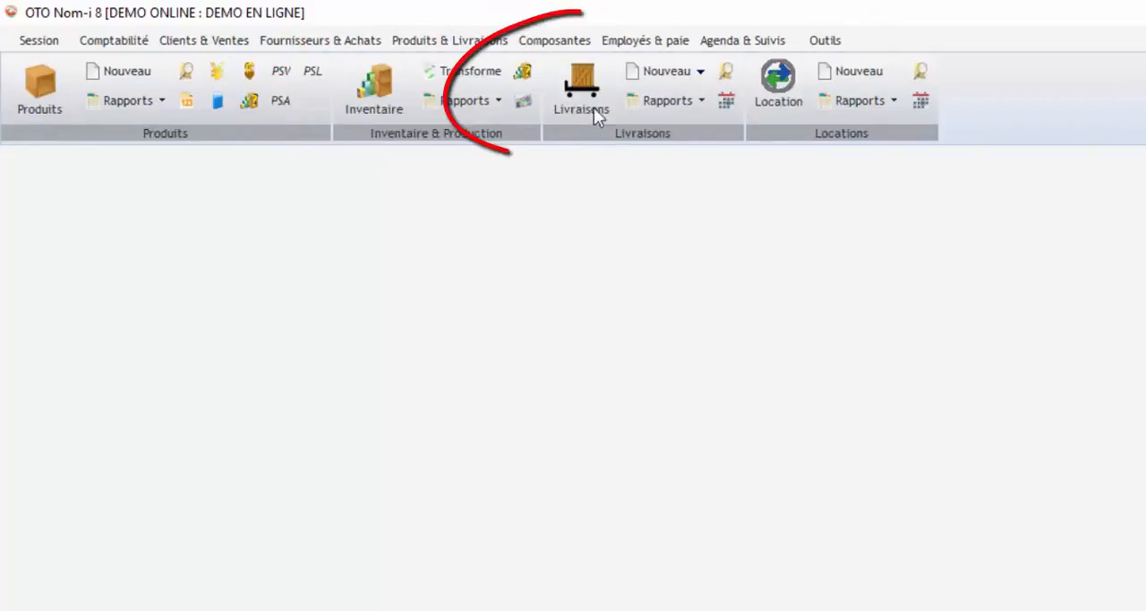